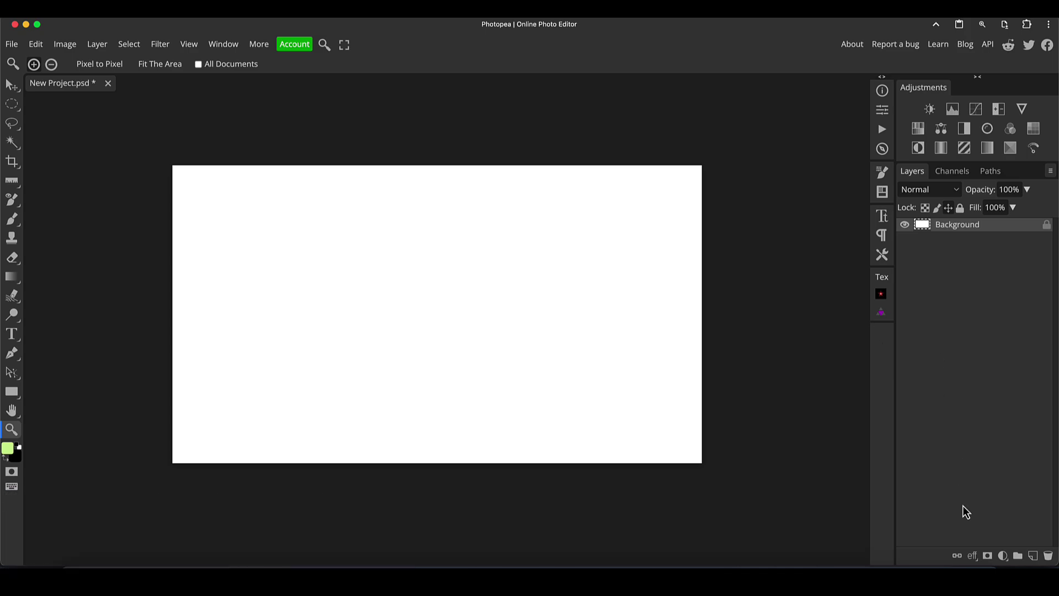
Step: Add a Color Fill layer in light pastel purple (e3aafb) over the Background
{"action": "left_click", "coordinate": [1003, 556]}
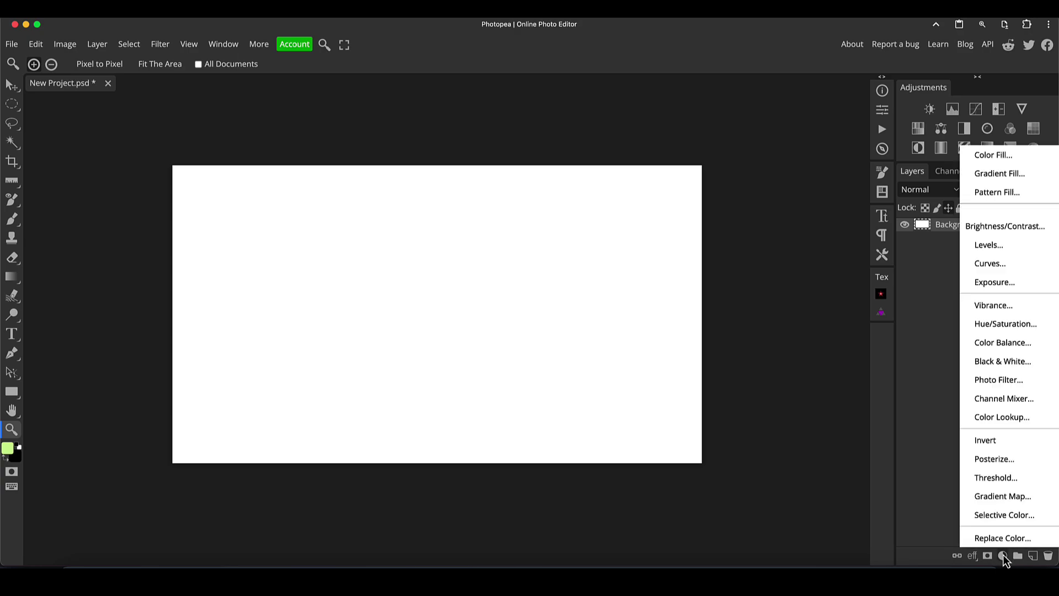
{"action": "left_click", "coordinate": [1005, 154]}
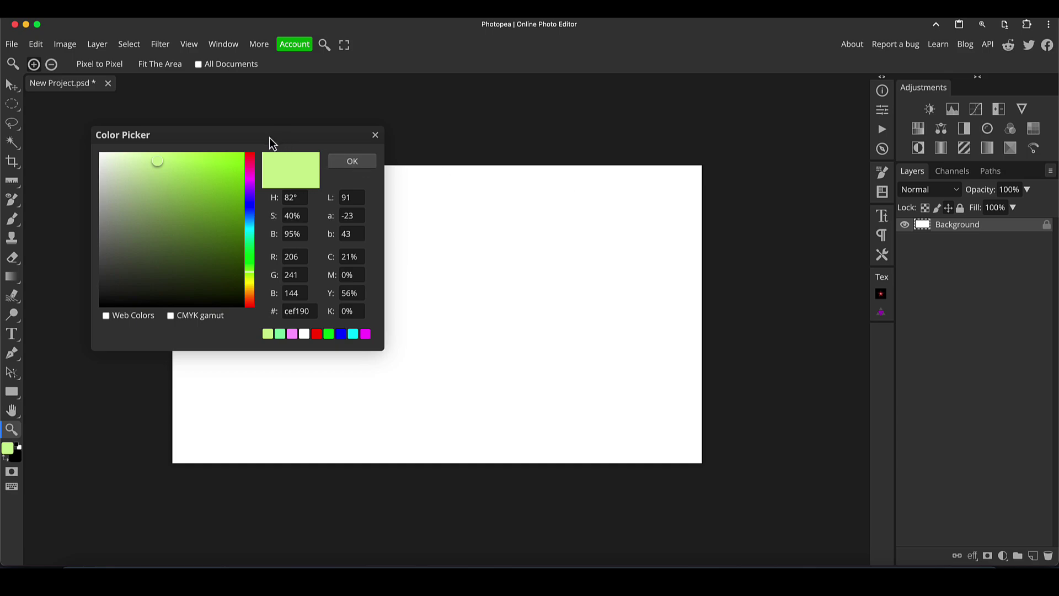
{"action": "left_click_drag", "start_coordinate": [269, 138], "coordinate": [710, 151]}
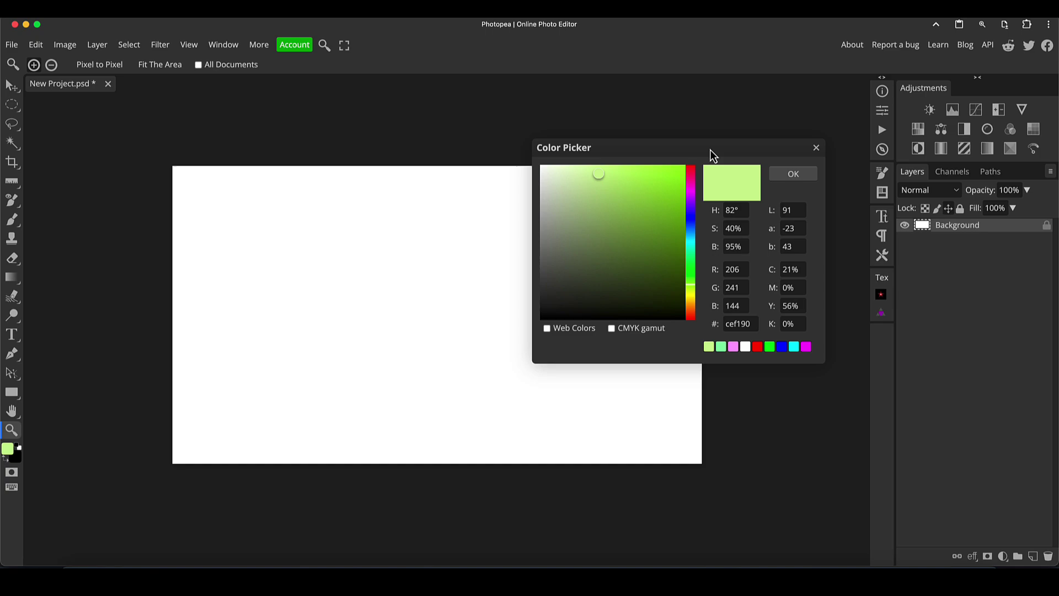
{"action": "left_click_drag", "start_coordinate": [711, 150], "coordinate": [719, 143]}
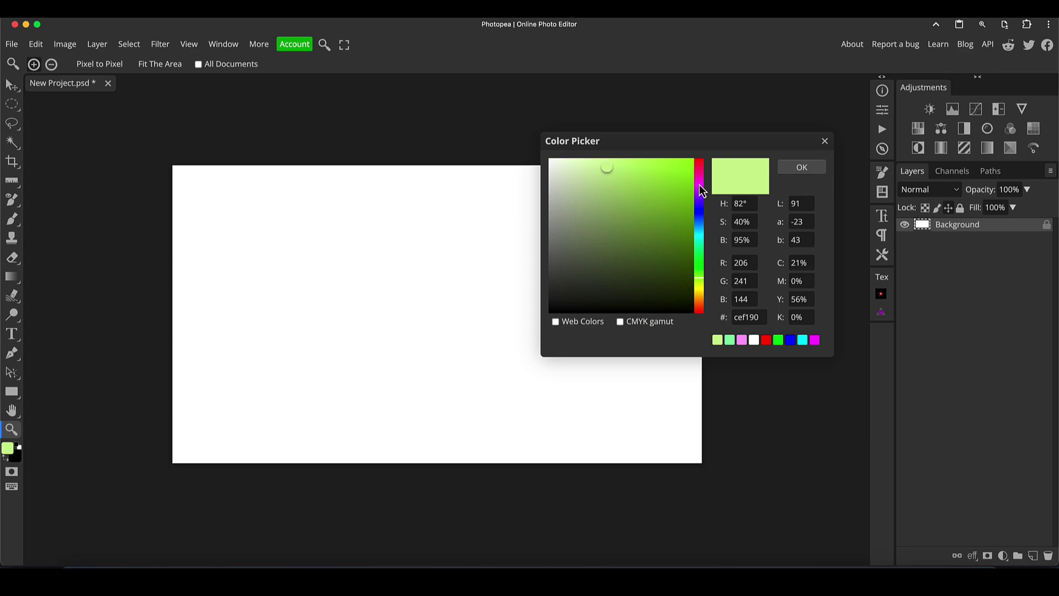
{"action": "left_click_drag", "start_coordinate": [700, 185], "coordinate": [701, 191]}
{"action": "mouse_move", "coordinate": [618, 164]}
{"action": "left_mouse_down"}
{"action": "mouse_move", "coordinate": [590, 160]}
{"action": "mouse_move", "coordinate": [598, 167]}
{"action": "left_mouse_up"}
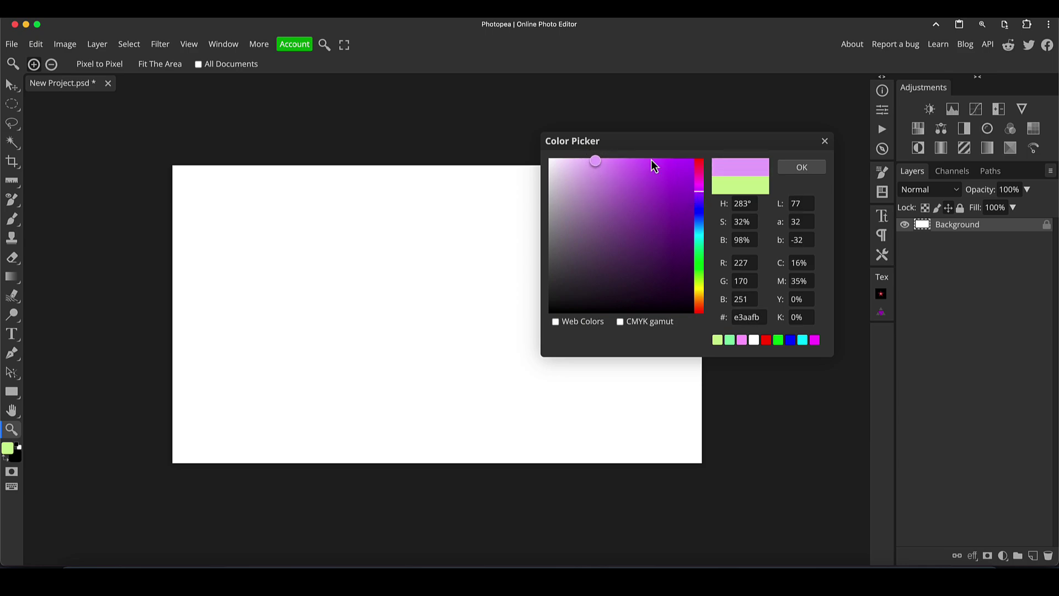
{"action": "left_click", "coordinate": [807, 168]}
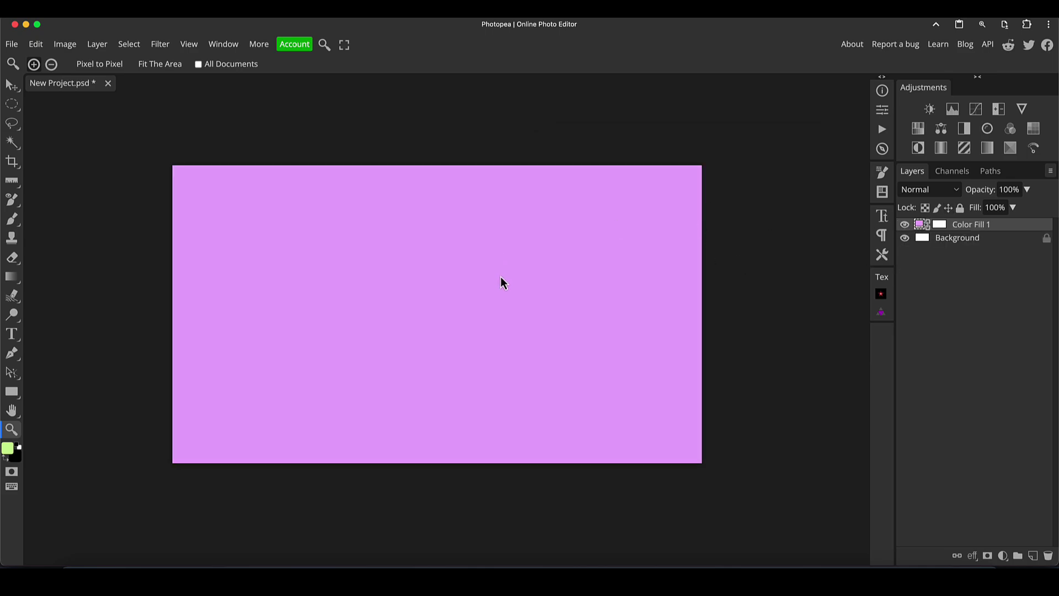
Step: Add a Color Fill 2 layer in pale pastel green (d2f19b) above the purple fill
{"action": "left_click", "coordinate": [1003, 556]}
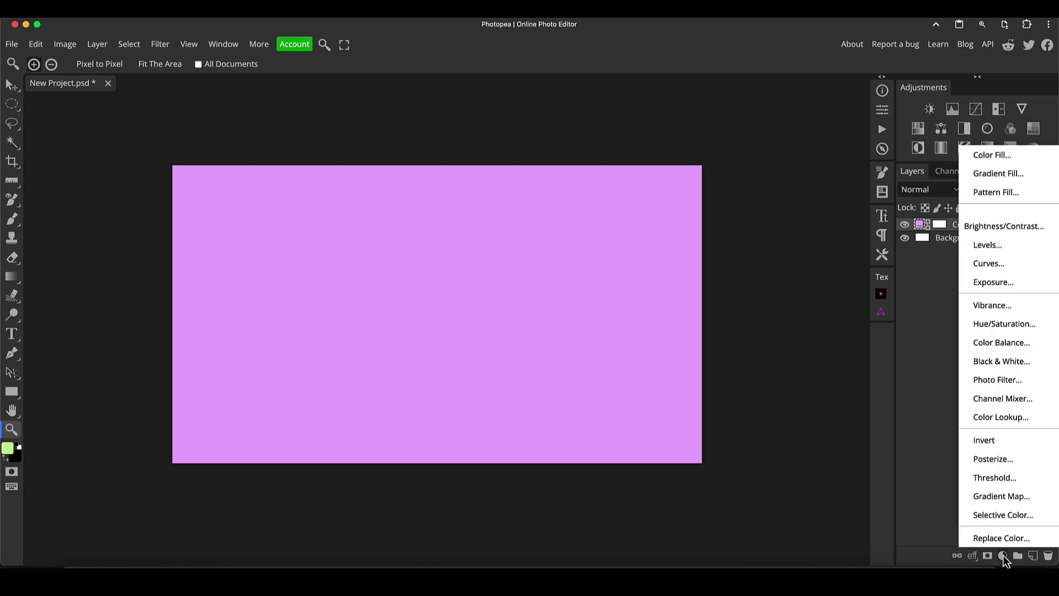
{"action": "left_click", "coordinate": [1009, 153]}
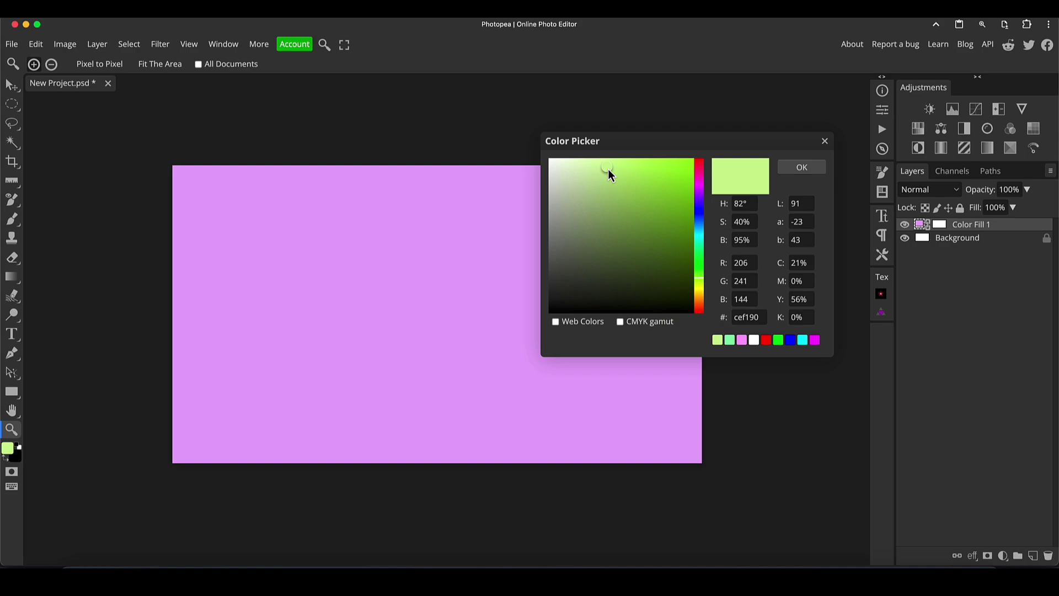
{"action": "mouse_move", "coordinate": [608, 169]}
{"action": "left_mouse_down"}
{"action": "mouse_move", "coordinate": [582, 167]}
{"action": "mouse_move", "coordinate": [598, 170]}
{"action": "left_mouse_up"}
{"action": "left_click", "coordinate": [807, 171]}
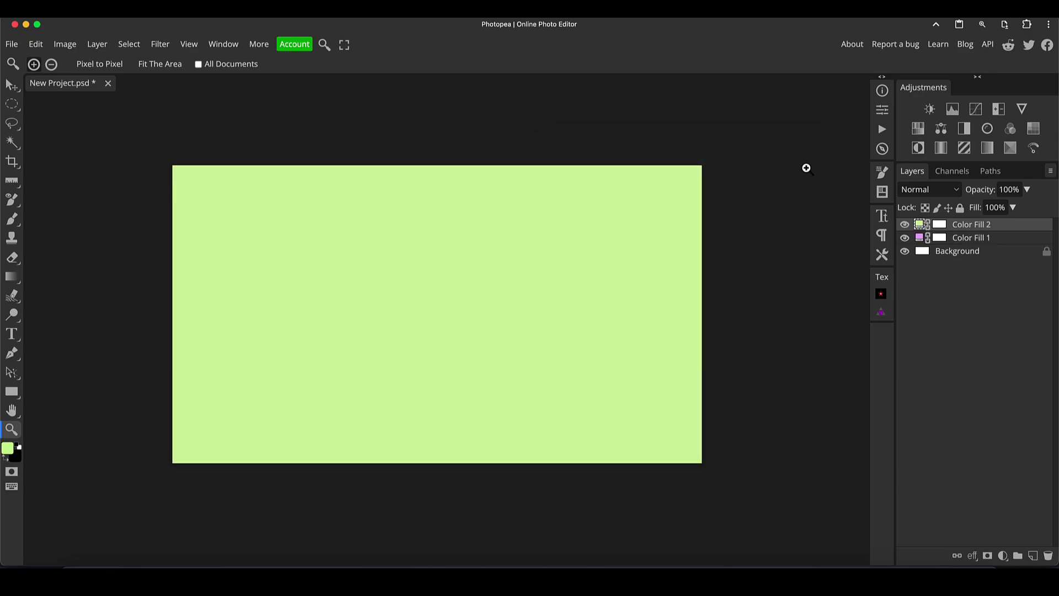
Step: Invert Color Fill 2's mask, then add a pale yellow (f1e790) Color Fill 3 with an inverted mask
{"action": "left_click", "coordinate": [940, 225]}
{"action": "key", "text": "ctrl+i"}
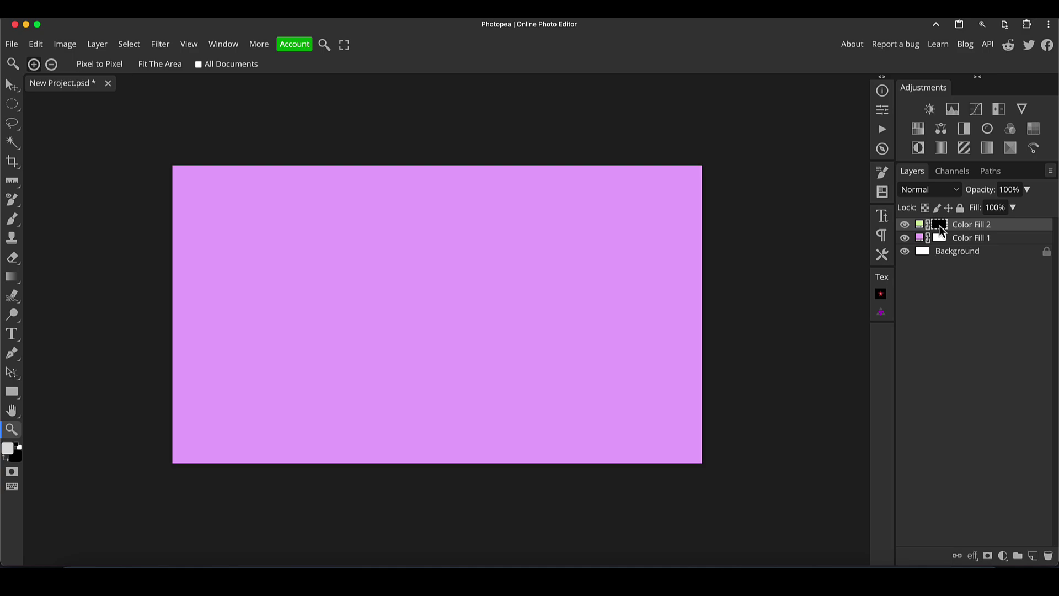
{"action": "left_click", "coordinate": [1003, 555]}
{"action": "left_click", "coordinate": [1006, 156]}
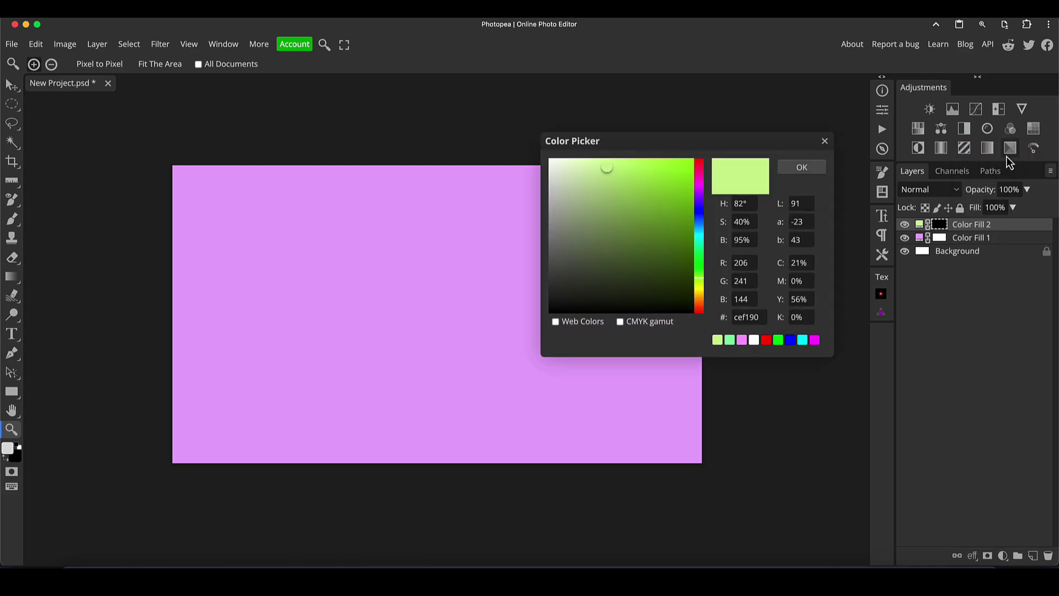
{"action": "left_click", "coordinate": [700, 289]}
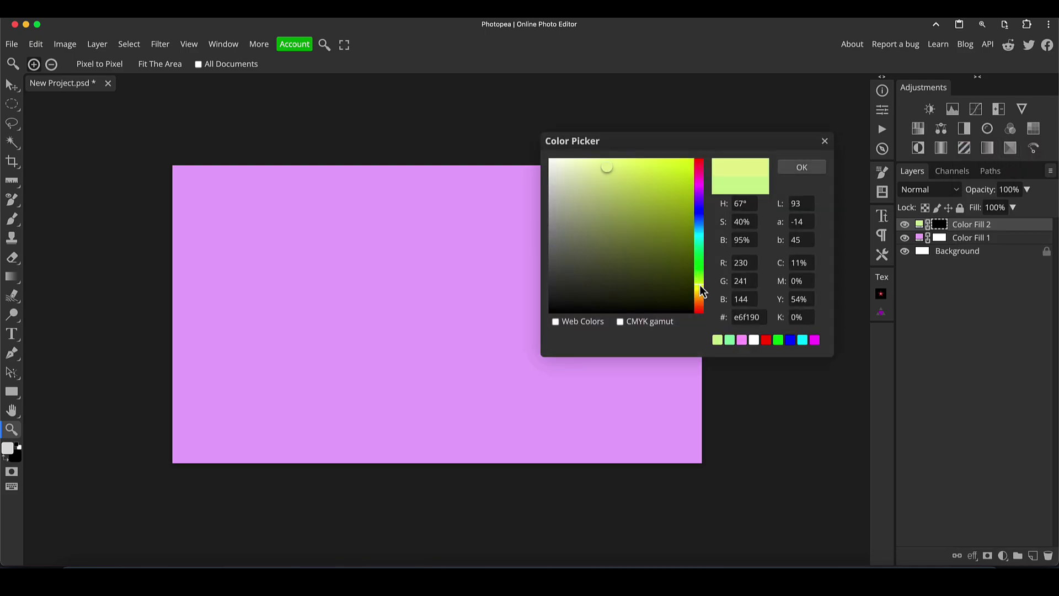
{"action": "left_click_drag", "start_coordinate": [701, 296], "coordinate": [701, 297]}
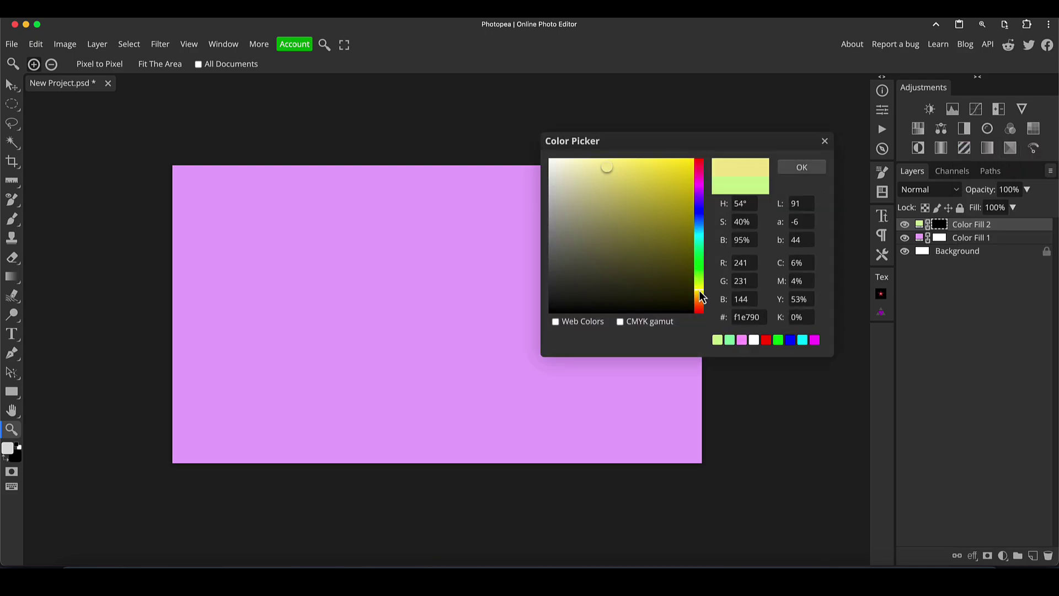
{"action": "left_click", "coordinate": [802, 169]}
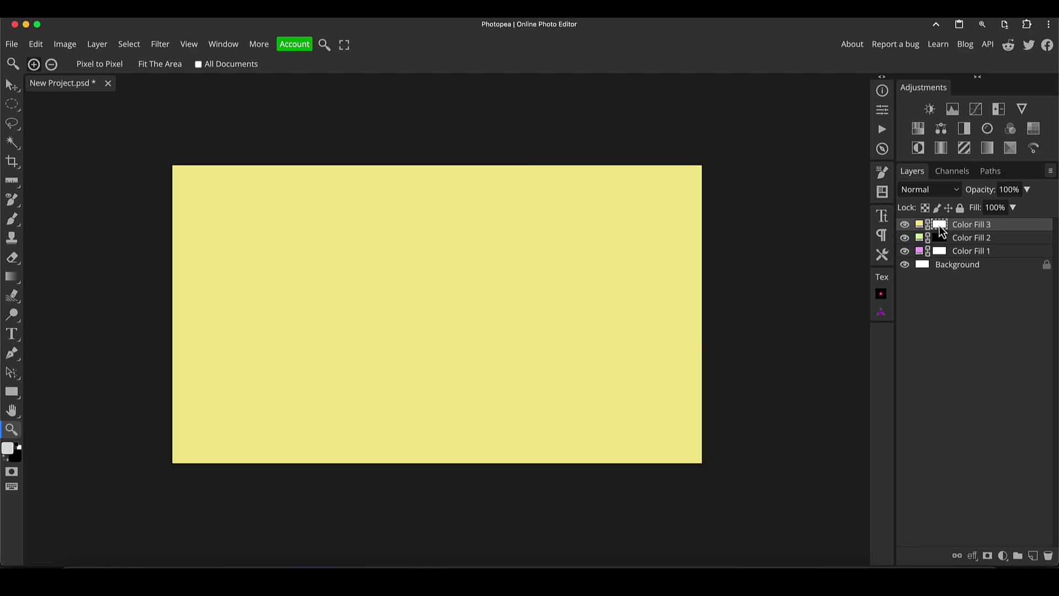
{"action": "key", "text": "ctrl+i"}
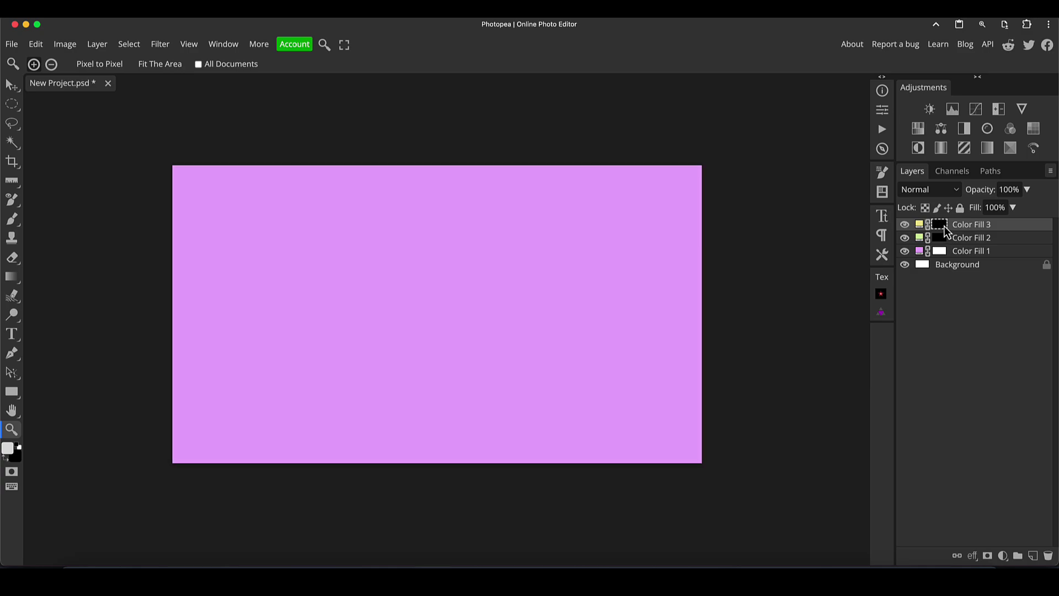
{"action": "left_click", "coordinate": [920, 251]}
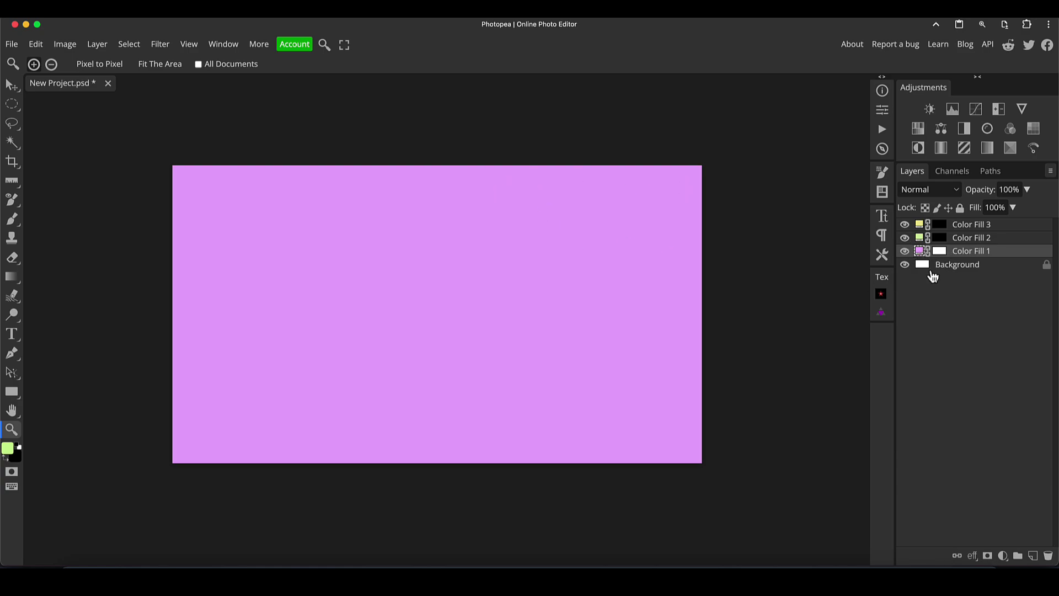
Step: Target Color Fill 2's mask and set up a fully soft brush at 0% hardness
{"action": "left_click", "coordinate": [940, 238]}
{"action": "key", "text": "b"}
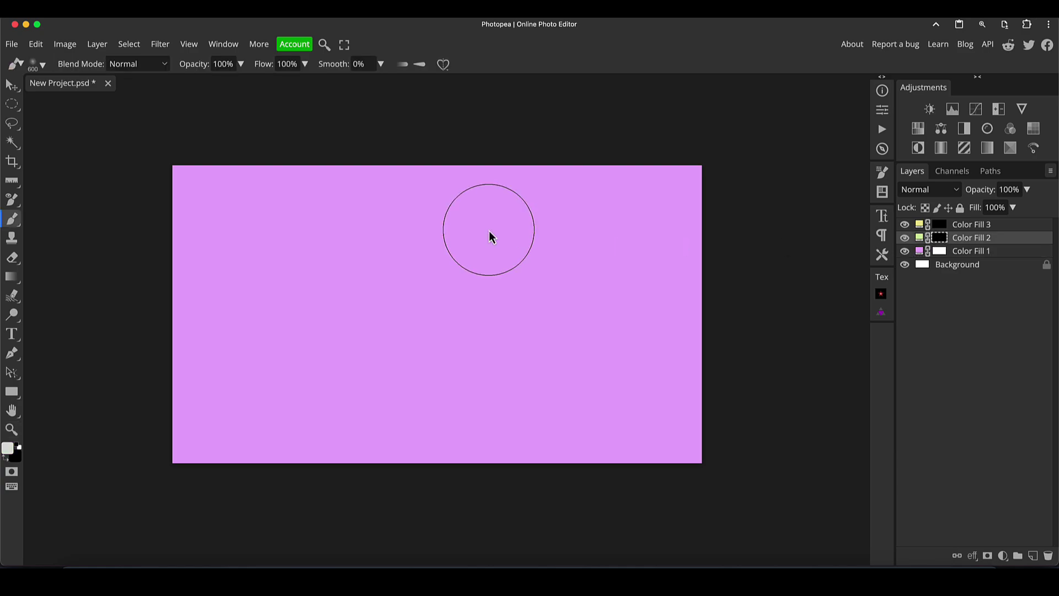
{"action": "right_click", "coordinate": [496, 244]}
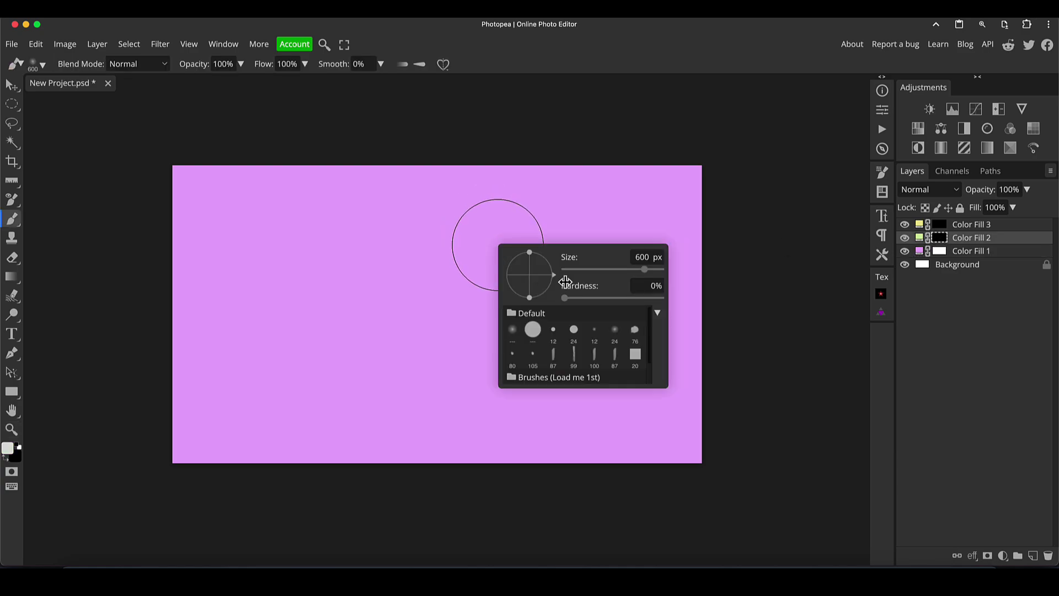
{"action": "left_click_drag", "start_coordinate": [601, 301], "coordinate": [569, 306]}
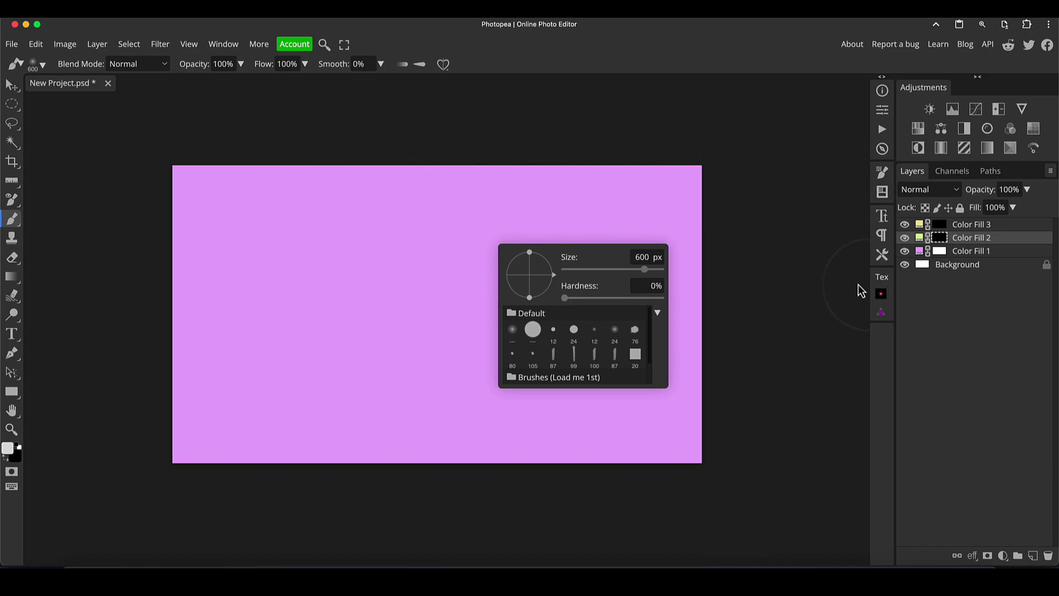
{"action": "left_click", "coordinate": [749, 272]}
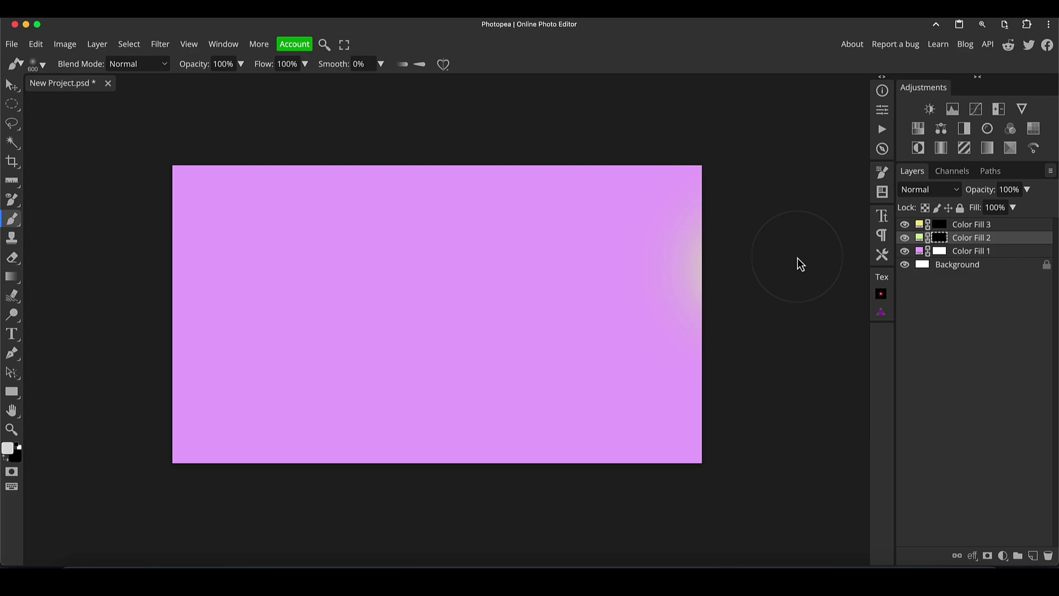
{"action": "key", "text": "ctrl+z"}
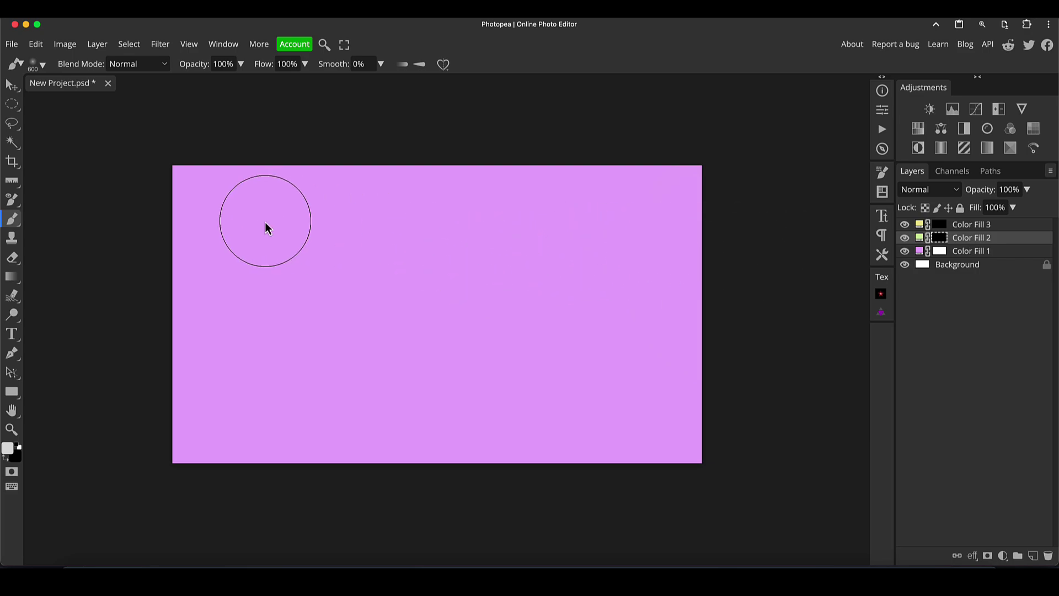
Step: Paint soft green glows at the top-left and top-right with a roughly 1000 px brush
{"action": "key", "text": "bracketright"}
{"action": "key", "text": "bracketright"}
{"action": "key", "text": "bracketright"}
{"action": "key", "text": "bracketright"}
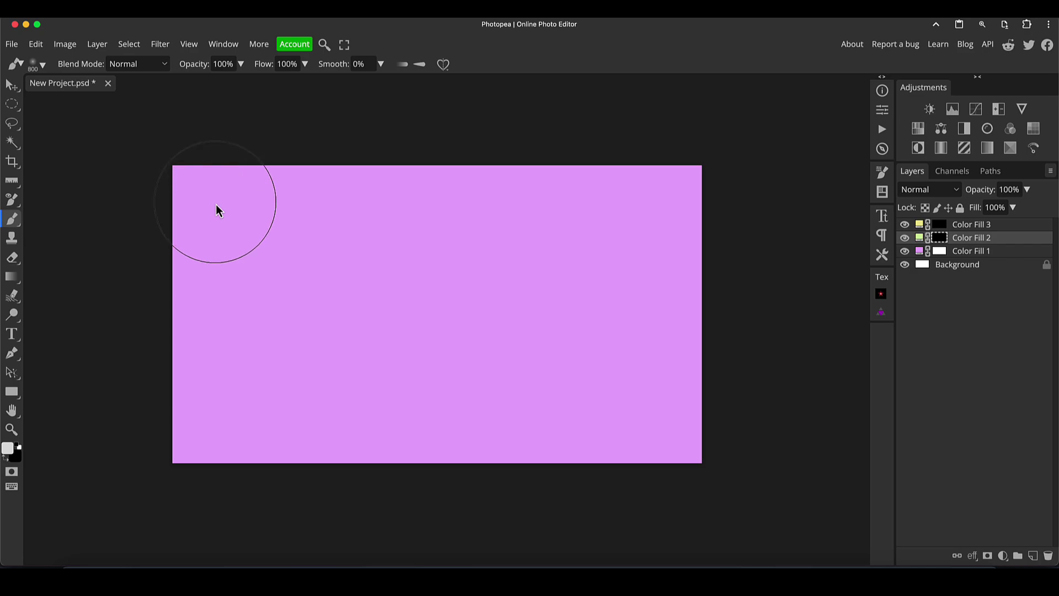
{"action": "left_click", "coordinate": [217, 212]}
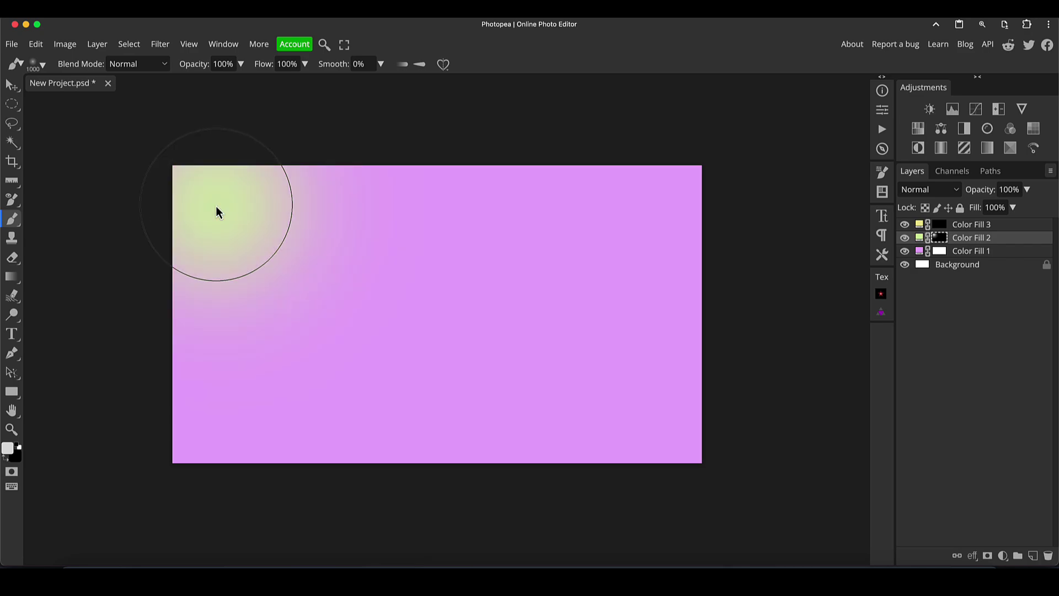
{"action": "mouse_move", "coordinate": [216, 212]}
{"action": "left_mouse_down"}
{"action": "mouse_move", "coordinate": [243, 236]}
{"action": "mouse_move", "coordinate": [255, 215]}
{"action": "left_mouse_up"}
{"action": "key", "text": "bracketleft"}
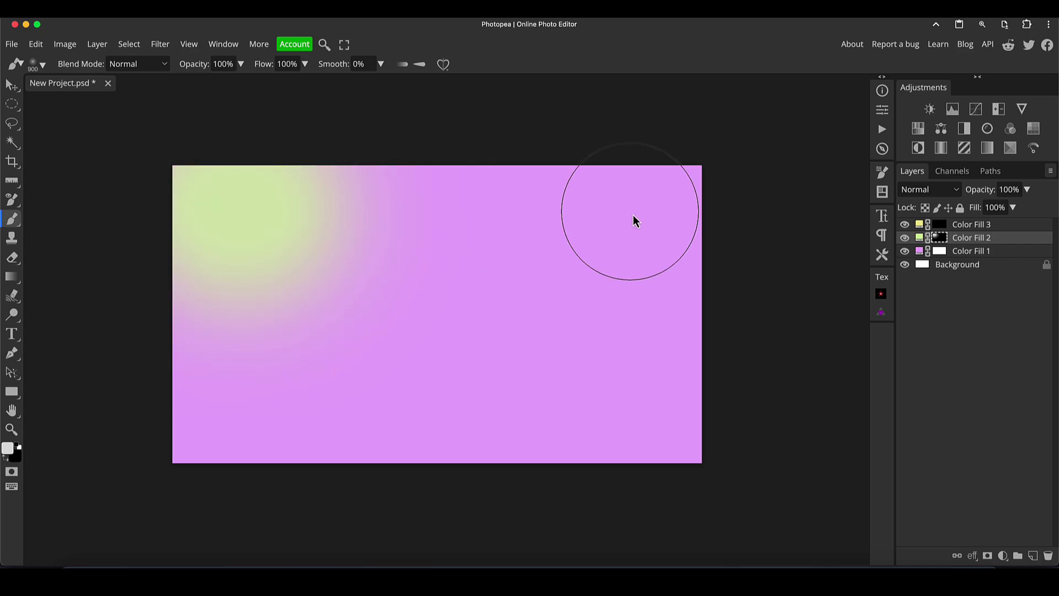
{"action": "key", "text": "bracketleft"}
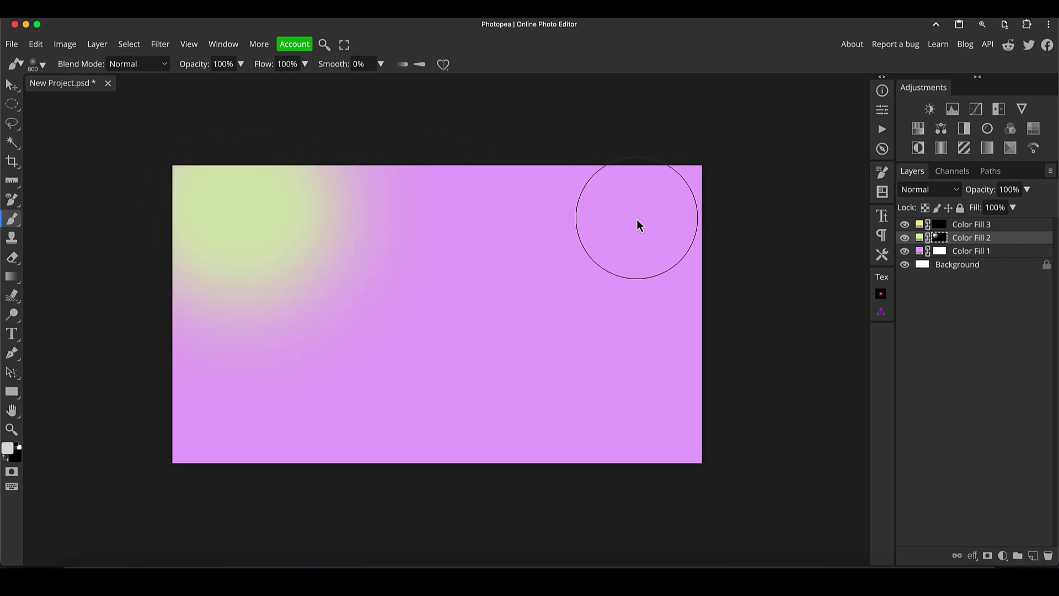
{"action": "left_click", "coordinate": [680, 199]}
Step: Reveal green blobs at the centre, lower left and bottom-right, resizing the brush between dabs
{"action": "key", "text": "bracketleft"}
{"action": "key", "text": "bracketleft"}
{"action": "key", "text": "bracketleft"}
{"action": "key", "text": "bracketleft"}
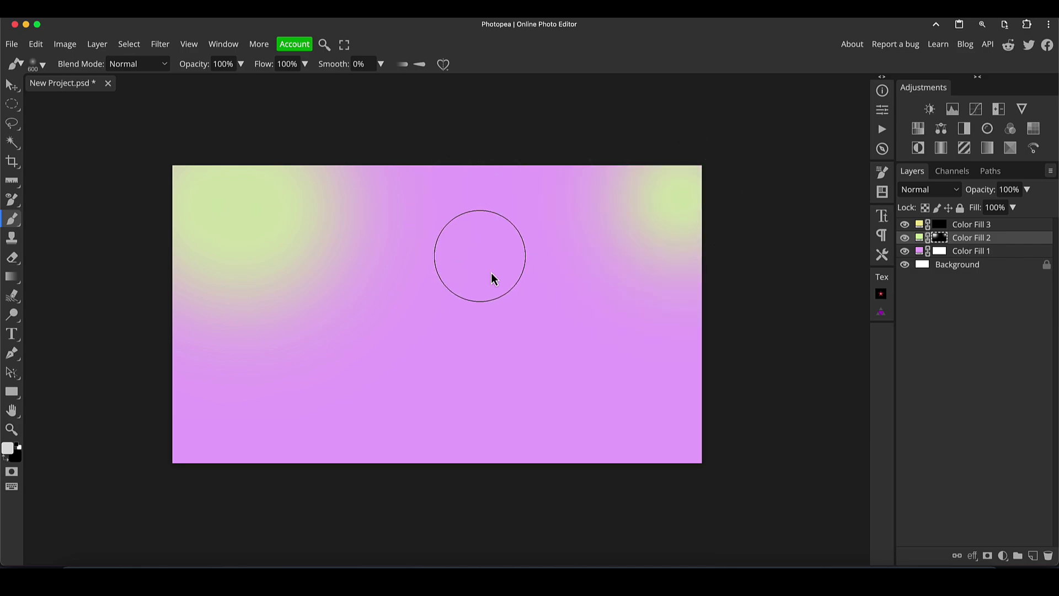
{"action": "left_click", "coordinate": [473, 272]}
{"action": "key", "text": "bracketleft"}
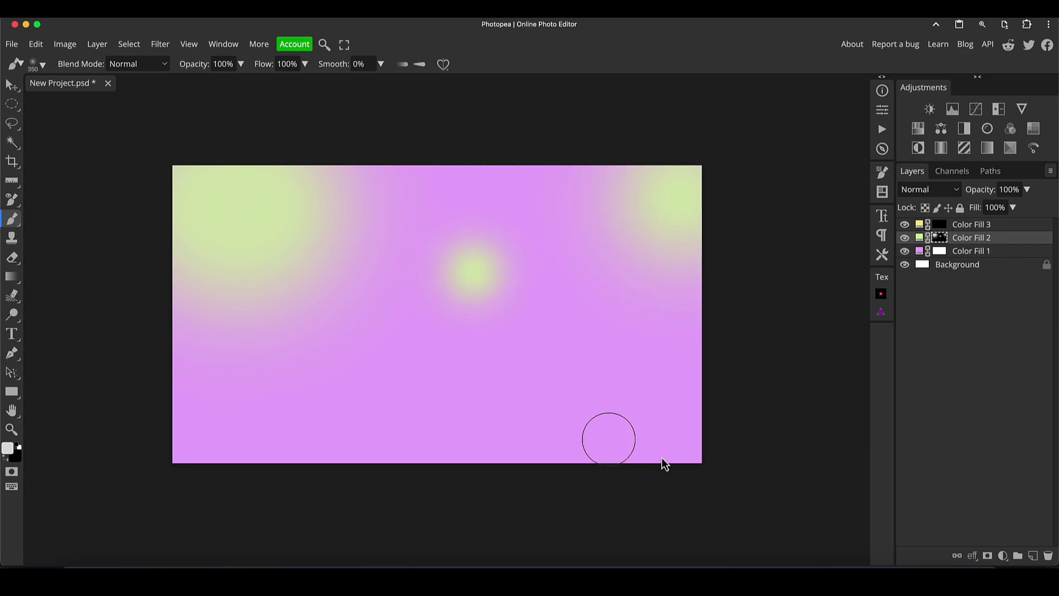
{"action": "key", "text": "bracketright"}
{"action": "key", "text": "bracketright"}
{"action": "key", "text": "bracketright"}
{"action": "key", "text": "bracketright"}
{"action": "left_click", "coordinate": [394, 414]}
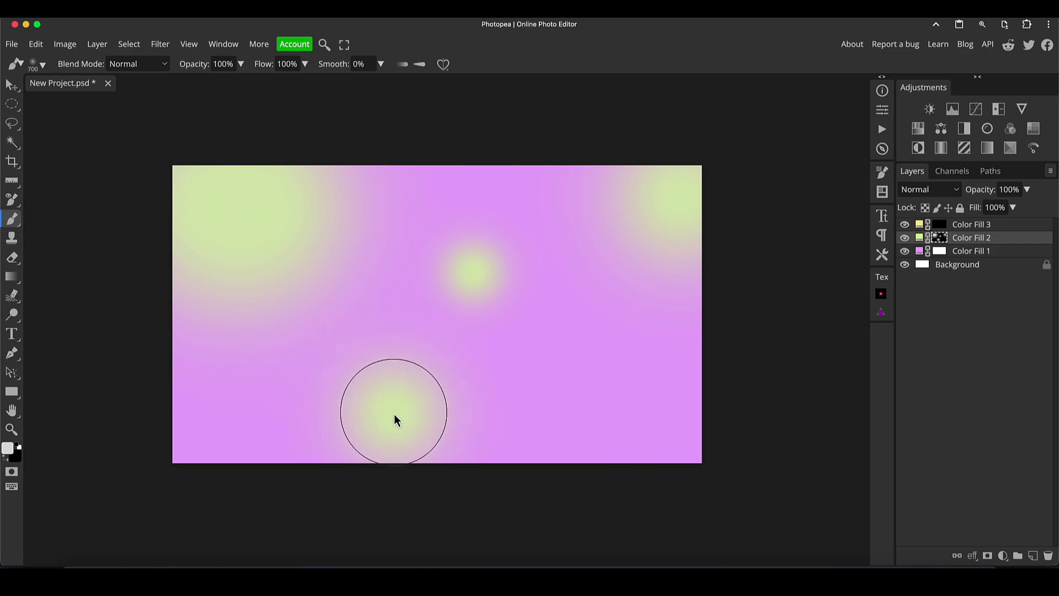
{"action": "key", "text": "bracketright"}
{"action": "key", "text": "bracketright"}
{"action": "key", "text": "bracketright"}
{"action": "key", "text": "bracketright"}
{"action": "left_click", "coordinate": [574, 409]}
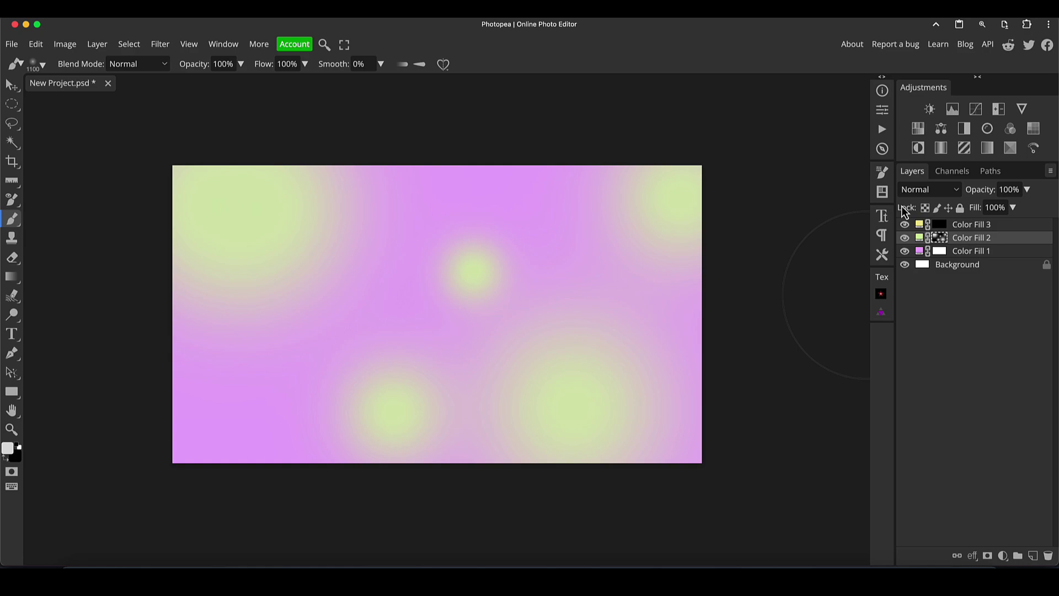
Step: On Color Fill 3's mask, reveal yellow blobs left of centre, top-right and below centre
{"action": "left_click", "coordinate": [939, 225]}
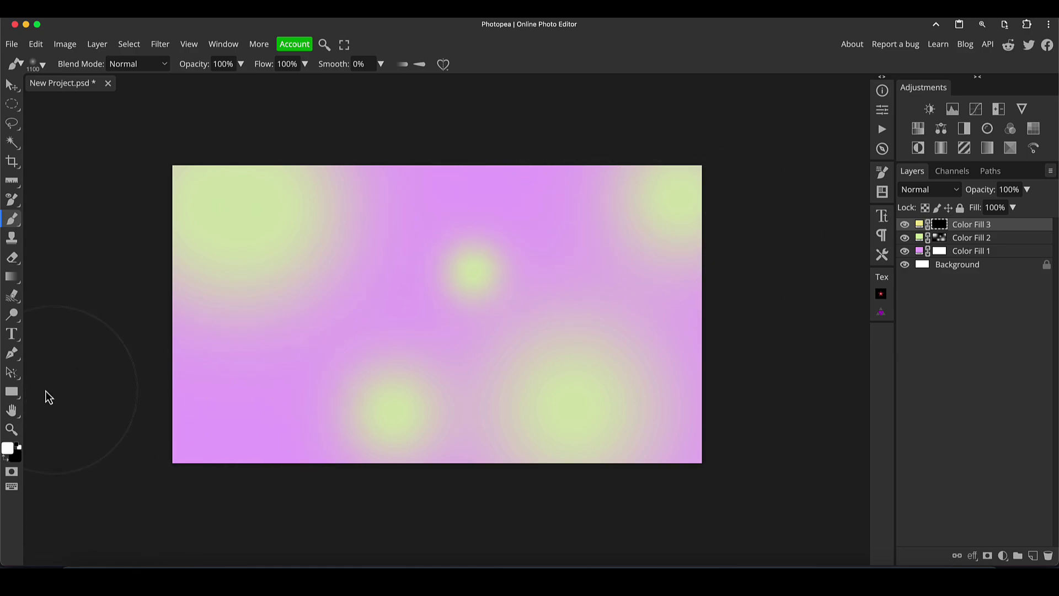
{"action": "key", "text": "bracketleft"}
{"action": "key", "text": "bracketleft"}
{"action": "key", "text": "bracketleft"}
{"action": "key", "text": "bracketleft"}
{"action": "key", "text": "bracketleft"}
{"action": "key", "text": "bracketleft"}
{"action": "key", "text": "bracketleft"}
{"action": "left_click", "coordinate": [379, 310]}
{"action": "key", "text": "bracketright"}
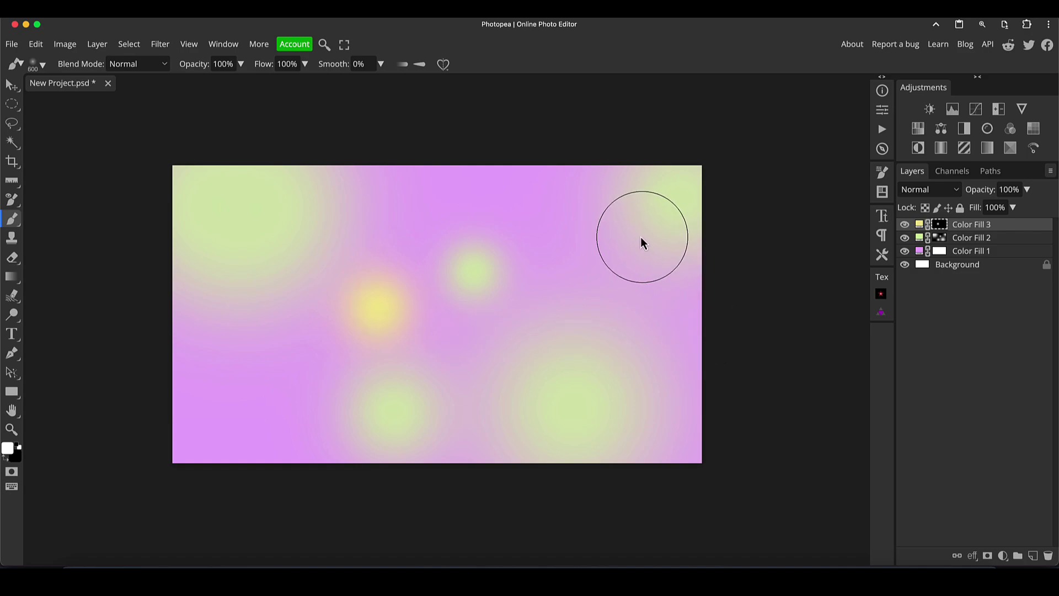
{"action": "left_click", "coordinate": [641, 236]}
{"action": "left_click", "coordinate": [499, 369]}
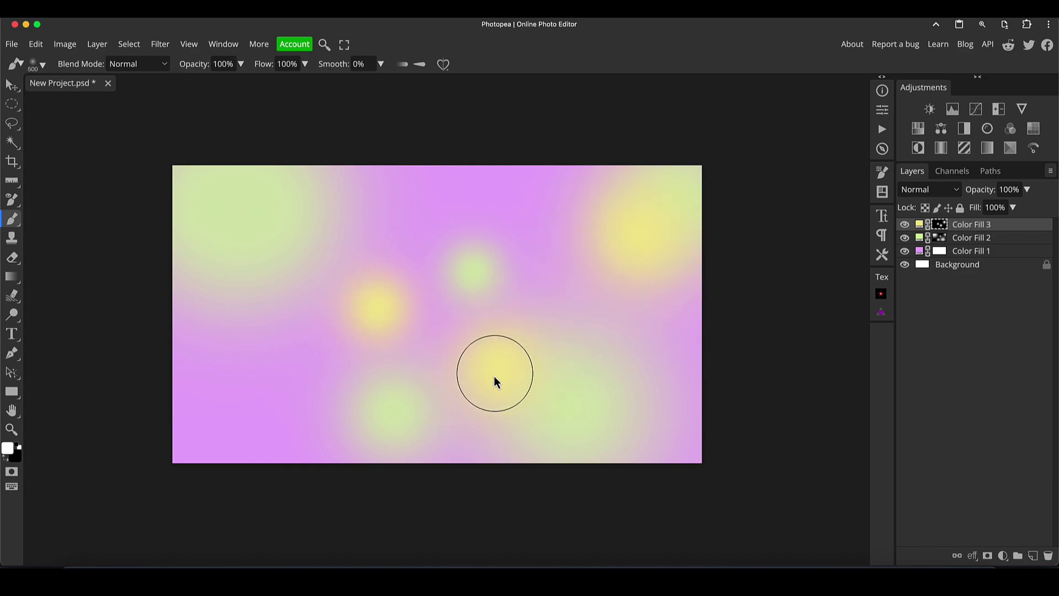
{"action": "key", "text": "bracketright"}
{"action": "key", "text": "bracketright"}
{"action": "key", "text": "bracketright"}
Step: Add yellow blobs at the top edge, lower left and right of centre, then show Color Fill 2's mask properties
{"action": "left_click", "coordinate": [440, 181]}
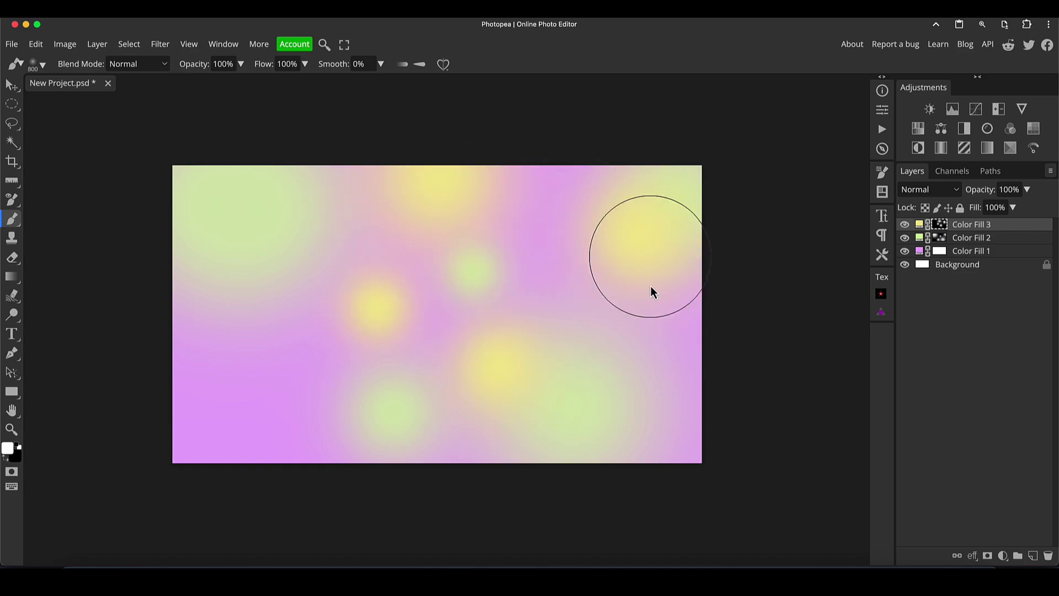
{"action": "key", "text": "bracketright"}
{"action": "key", "text": "bracketright"}
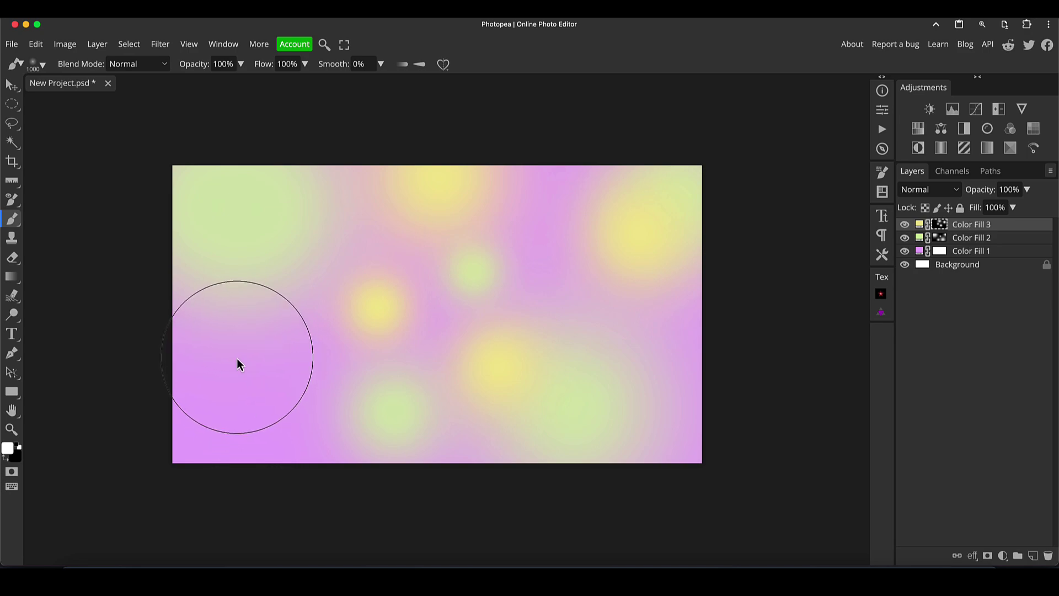
{"action": "left_click", "coordinate": [236, 360]}
{"action": "key", "text": "bracketleft"}
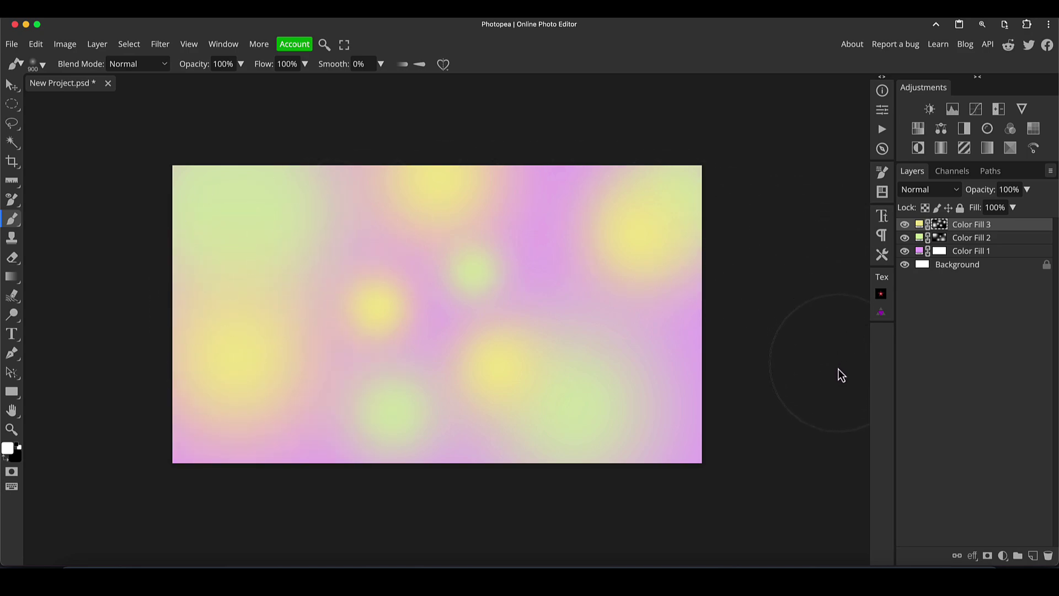
{"action": "key", "text": "bracketleft"}
{"action": "key", "text": "bracketleft"}
{"action": "key", "text": "bracketright"}
{"action": "left_click", "coordinate": [553, 266]}
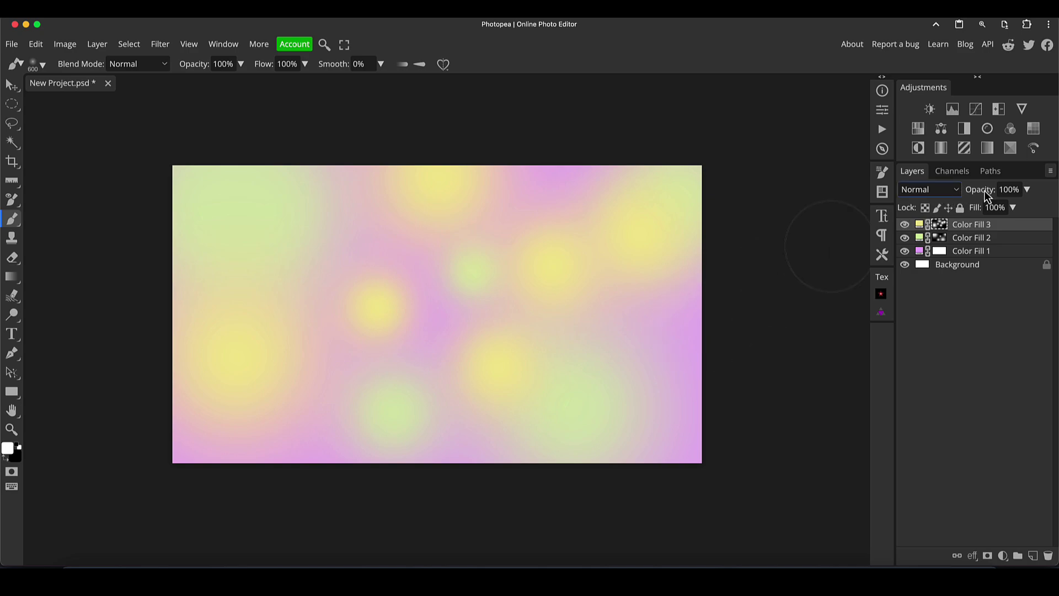
{"action": "left_click", "coordinate": [938, 240]}
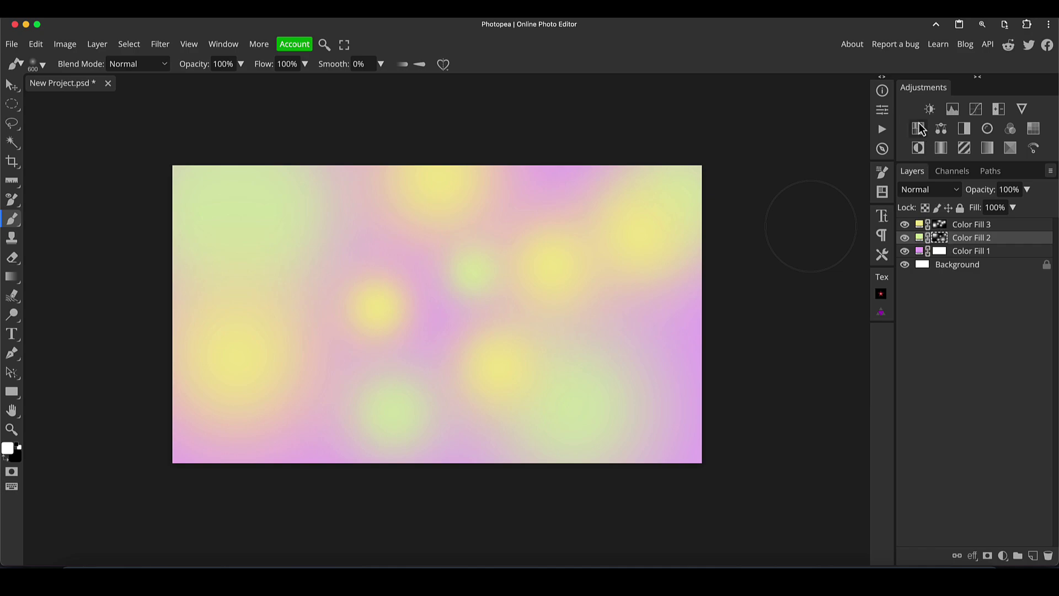
{"action": "left_click", "coordinate": [883, 109]}
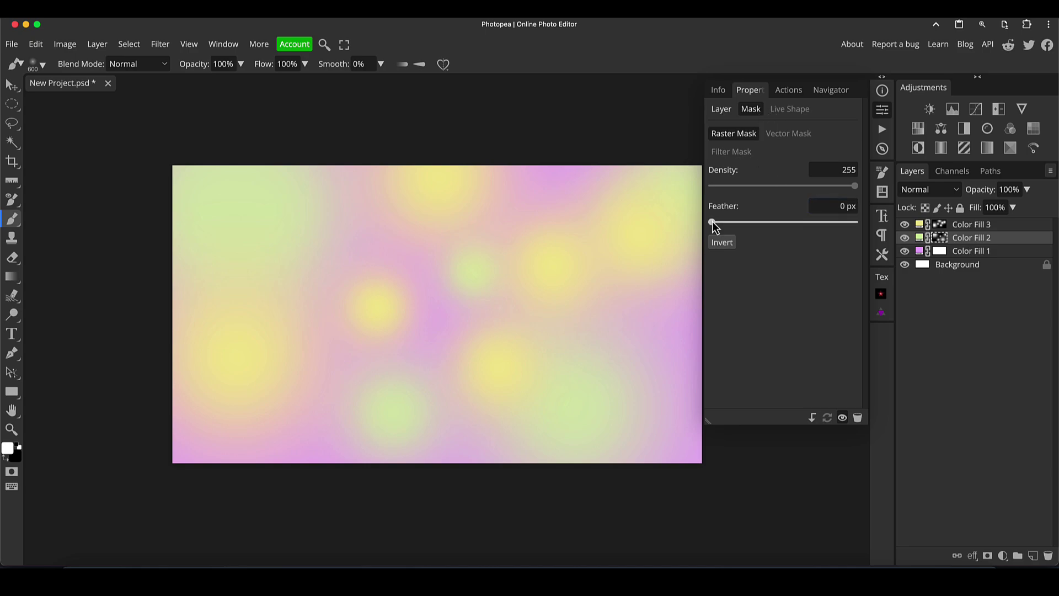
Step: Set mask Feather to 145 px on Color Fill 2 and 136 px on Color Fill 3
{"action": "left_click_drag", "start_coordinate": [715, 227], "coordinate": [805, 236]}
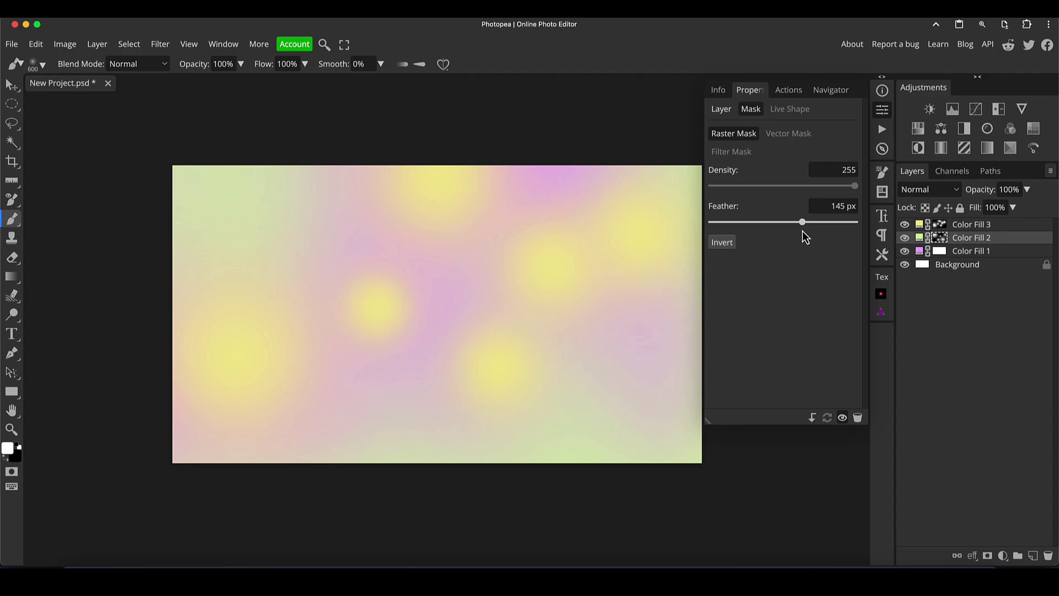
{"action": "left_click", "coordinate": [940, 228]}
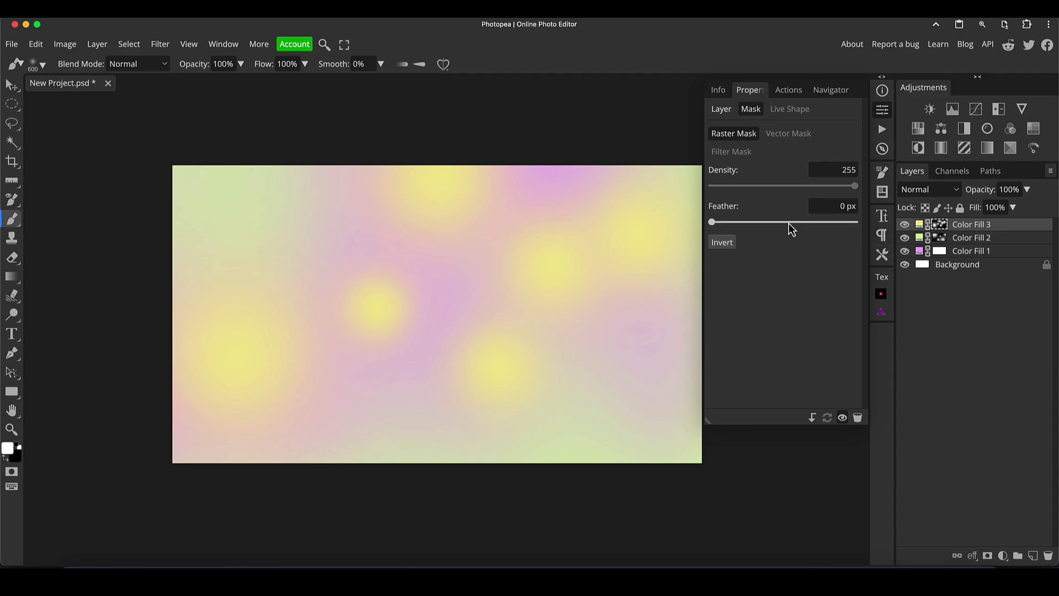
{"action": "left_click_drag", "start_coordinate": [716, 226], "coordinate": [804, 236]}
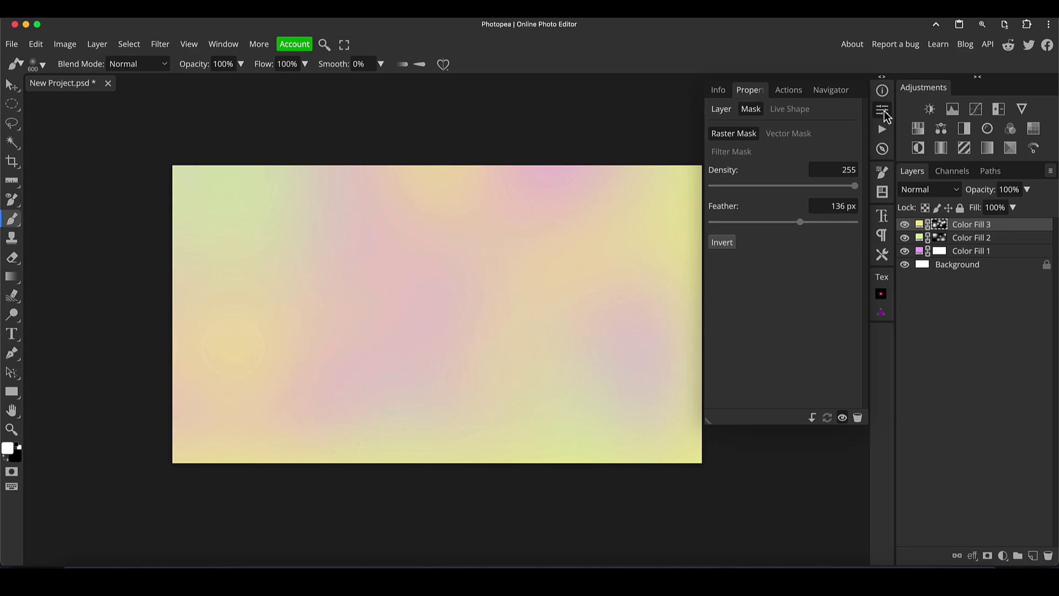
Step: Brush black over the centre of Color Fill 3's mask to hide yellow, undoing stray white dabs
{"action": "left_click", "coordinate": [883, 110]}
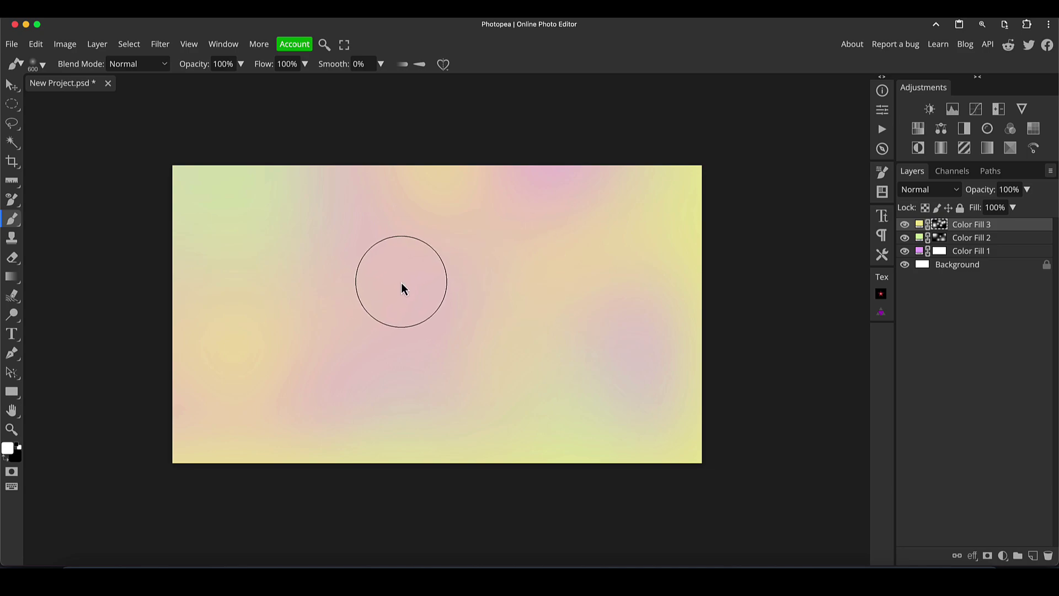
{"action": "key", "text": "x"}
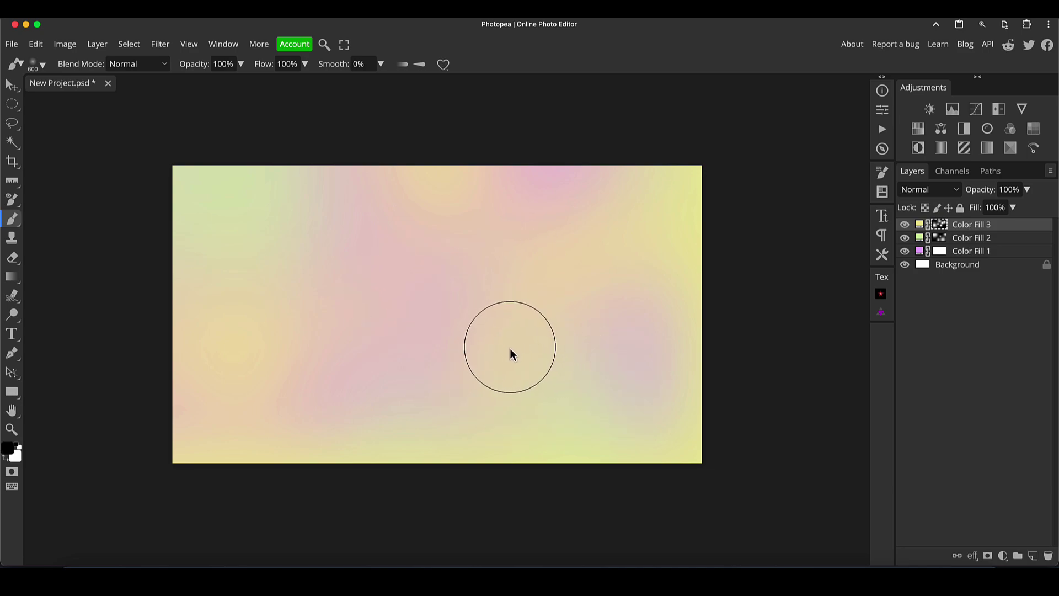
{"action": "mouse_move", "coordinate": [511, 355]}
{"action": "left_mouse_down"}
{"action": "mouse_move", "coordinate": [580, 350]}
{"action": "mouse_move", "coordinate": [461, 333]}
{"action": "mouse_move", "coordinate": [522, 338]}
{"action": "mouse_move", "coordinate": [440, 363]}
{"action": "mouse_move", "coordinate": [596, 370]}
{"action": "mouse_move", "coordinate": [605, 351]}
{"action": "mouse_move", "coordinate": [643, 344]}
{"action": "left_mouse_up"}
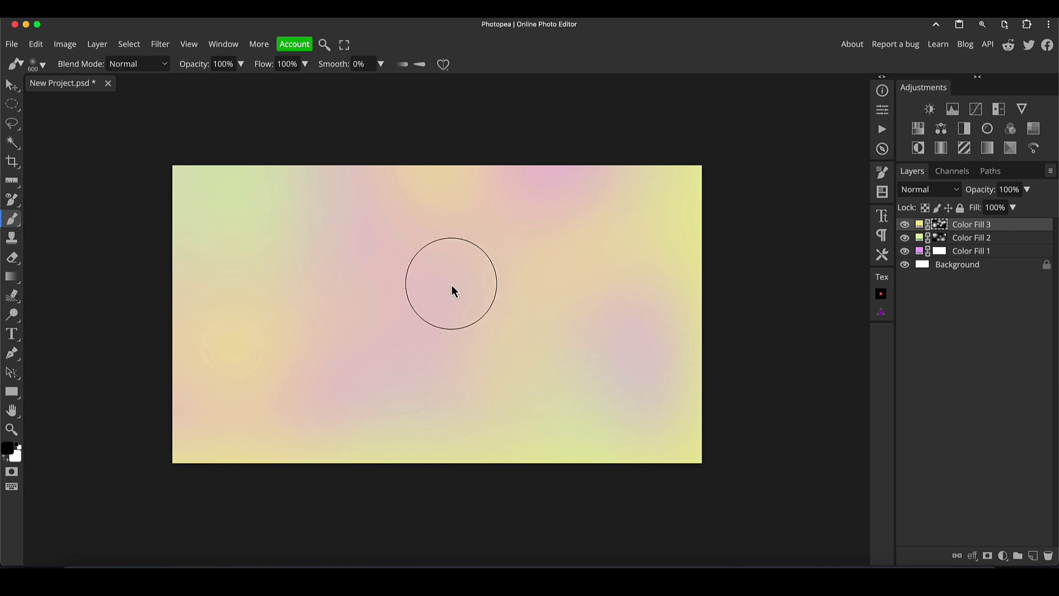
{"action": "key", "text": "x"}
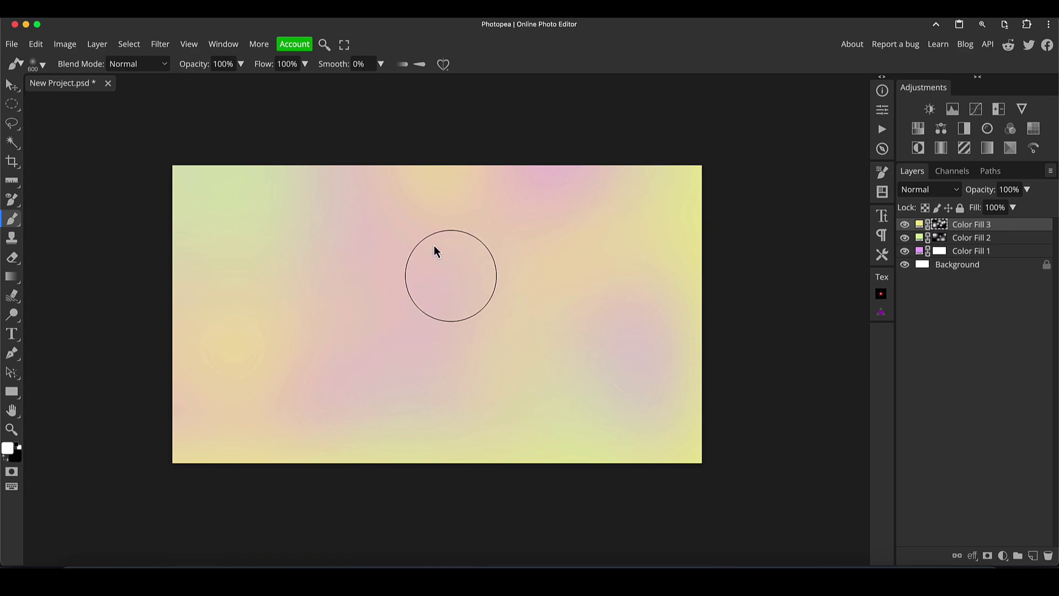
{"action": "left_click_drag", "start_coordinate": [348, 239], "coordinate": [355, 253]}
{"action": "key", "text": "super+z"}
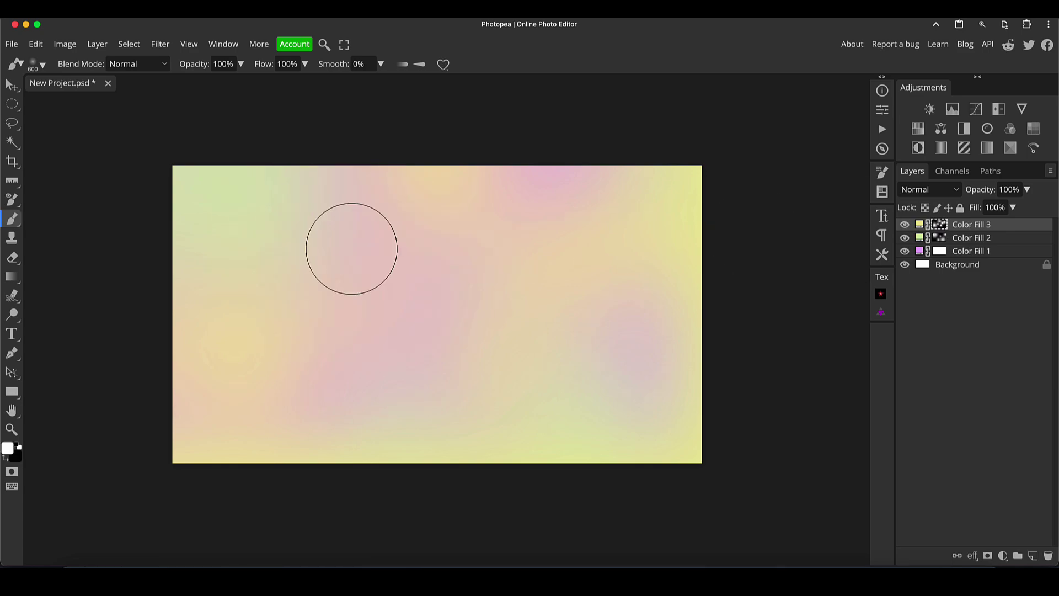
{"action": "left_click", "coordinate": [389, 364]}
{"action": "key", "text": "super+z"}
Step: Reveal more green over the pink areas through Color Fill 2's mask with a smaller brush
{"action": "left_click", "coordinate": [941, 238]}
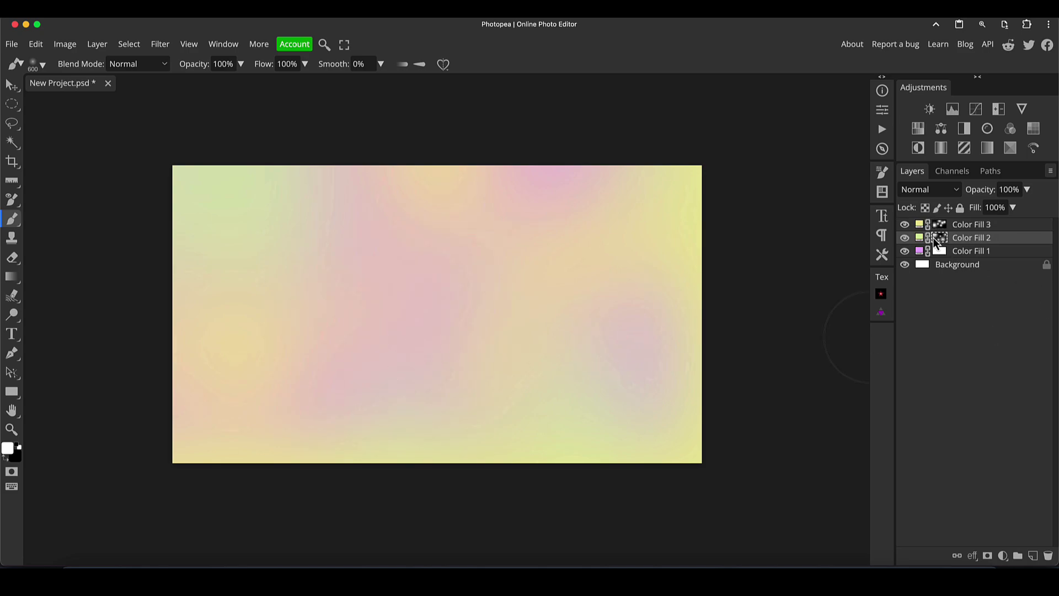
{"action": "key", "text": "bracketleft"}
{"action": "key", "text": "bracketleft"}
{"action": "key", "text": "bracketleft"}
{"action": "key", "text": "bracketleft"}
{"action": "mouse_move", "coordinate": [417, 319]}
{"action": "left_mouse_down"}
{"action": "mouse_move", "coordinate": [437, 348]}
{"action": "mouse_move", "coordinate": [423, 314]}
{"action": "mouse_move", "coordinate": [435, 325]}
{"action": "mouse_move", "coordinate": [406, 317]}
{"action": "mouse_move", "coordinate": [377, 350]}
{"action": "mouse_move", "coordinate": [430, 332]}
{"action": "left_mouse_up"}
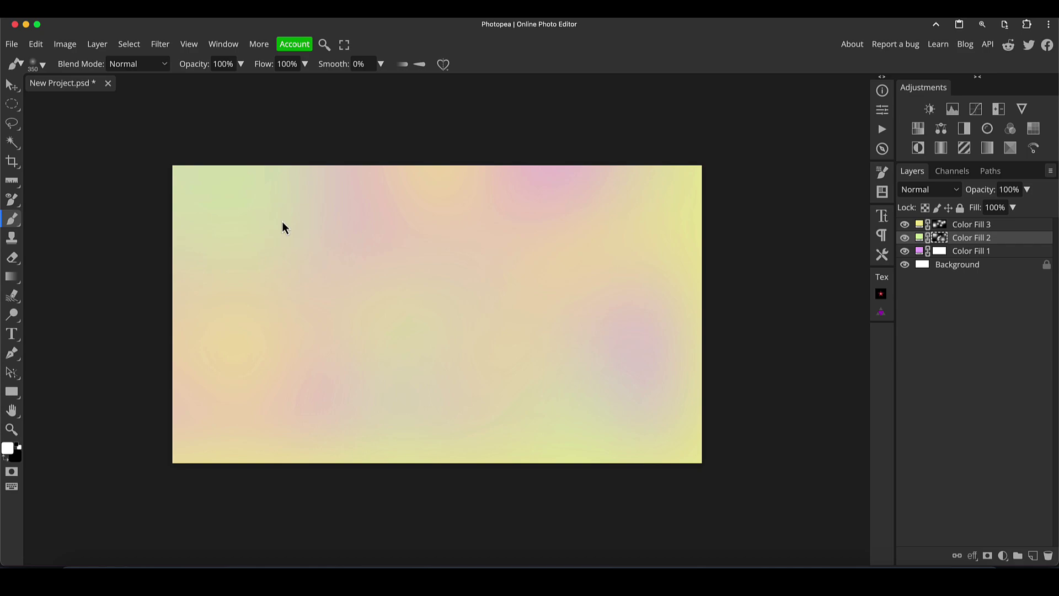
{"action": "scroll", "coordinate": [282, 221], "scroll_direction": "up", "scroll_amount": 3}
{"action": "scroll", "coordinate": [282, 221], "scroll_direction": "down", "scroll_amount": 3}
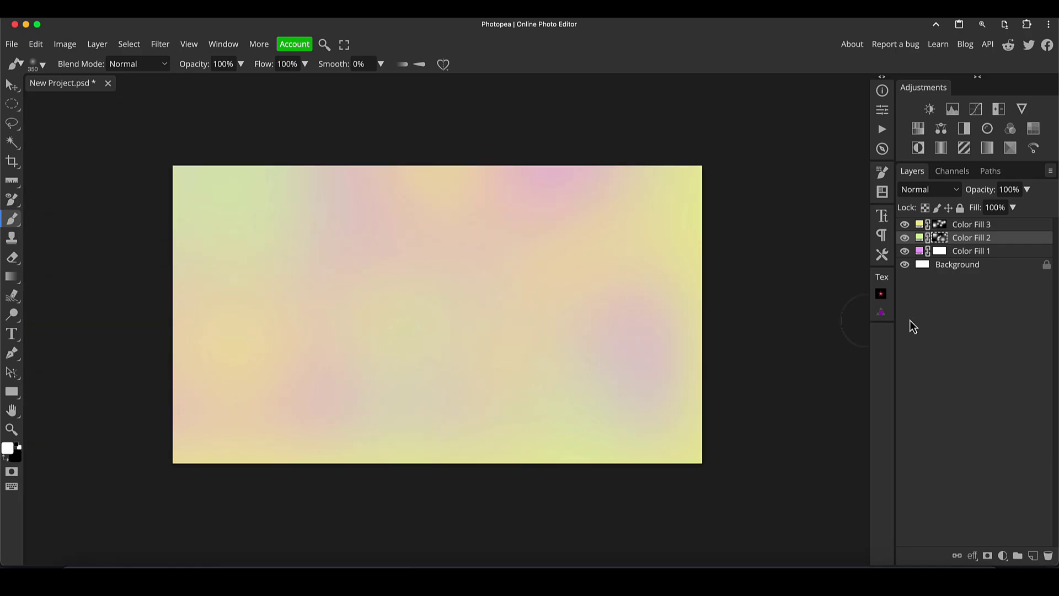
{"action": "left_click", "coordinate": [920, 226]}
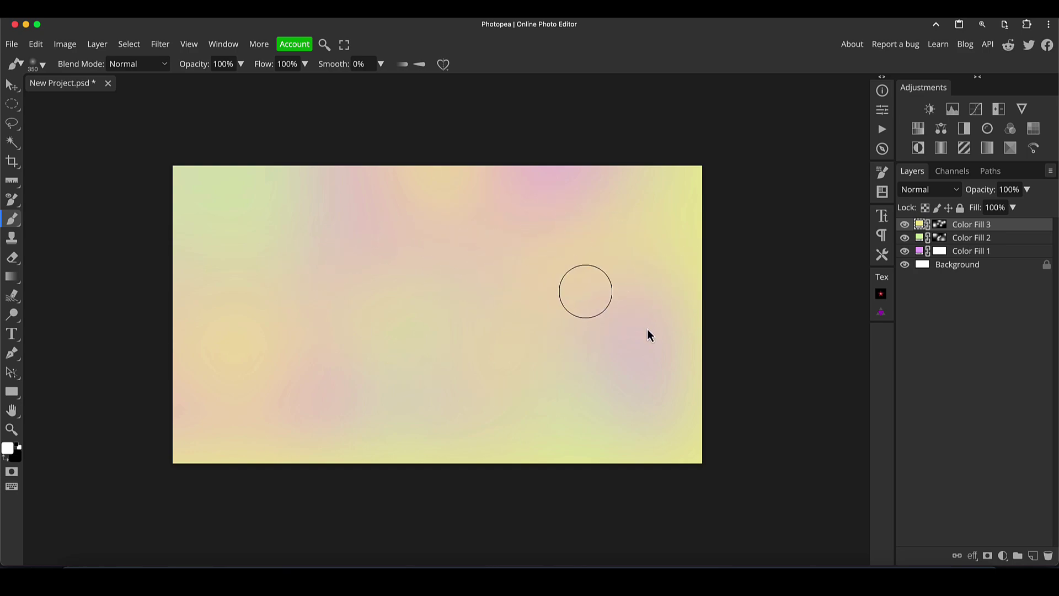
Step: Add a new Layer 1 and fill it with flat Gray via Shift+F5
{"action": "left_click", "coordinate": [1035, 556]}
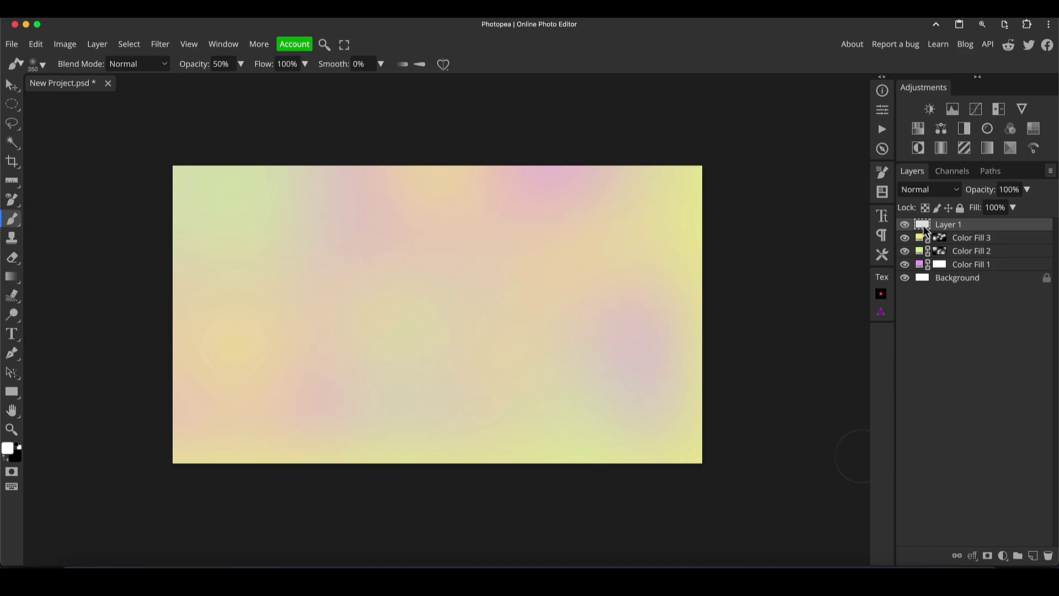
{"action": "key", "text": "shift+F5"}
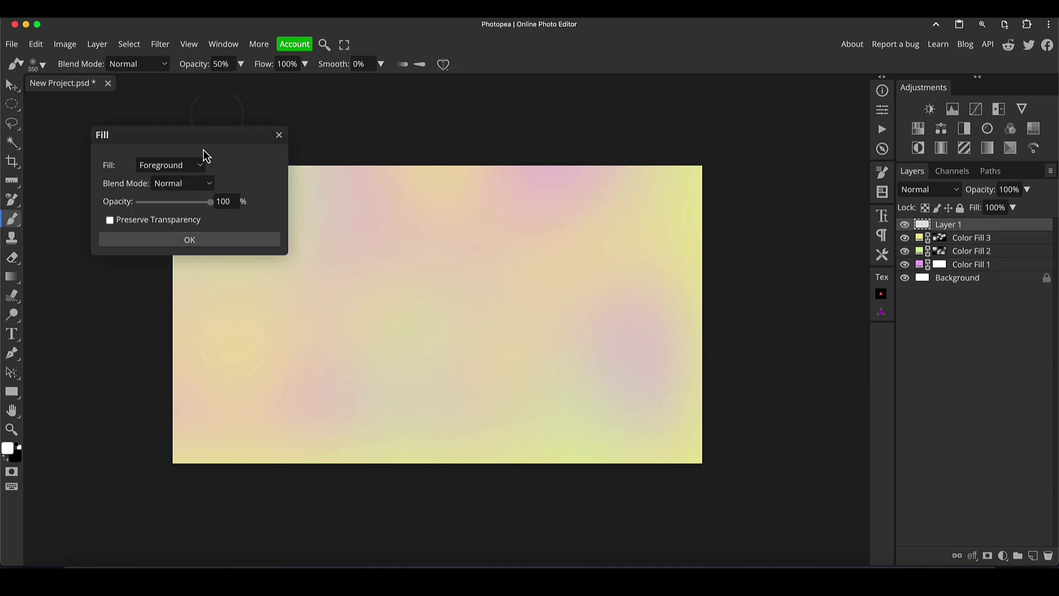
{"action": "left_click_drag", "start_coordinate": [204, 145], "coordinate": [520, 156]}
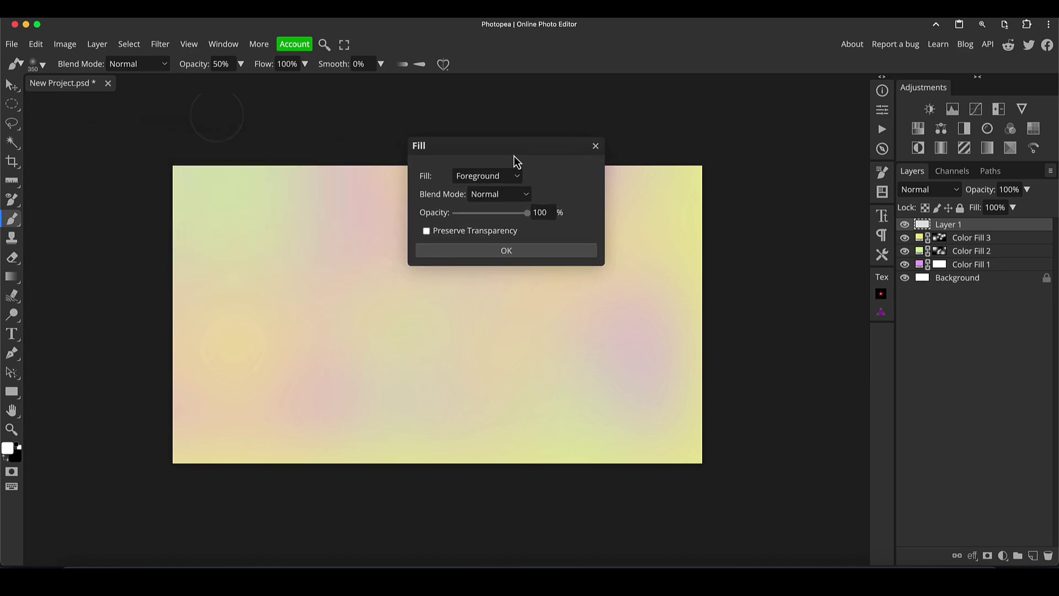
{"action": "left_click", "coordinate": [517, 177]}
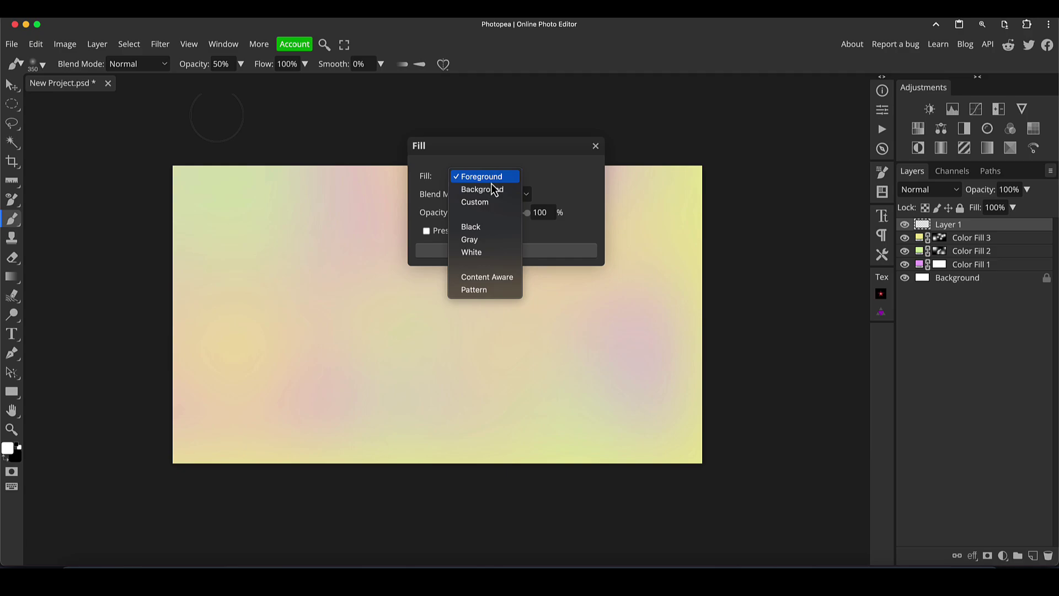
{"action": "left_click", "coordinate": [487, 239]}
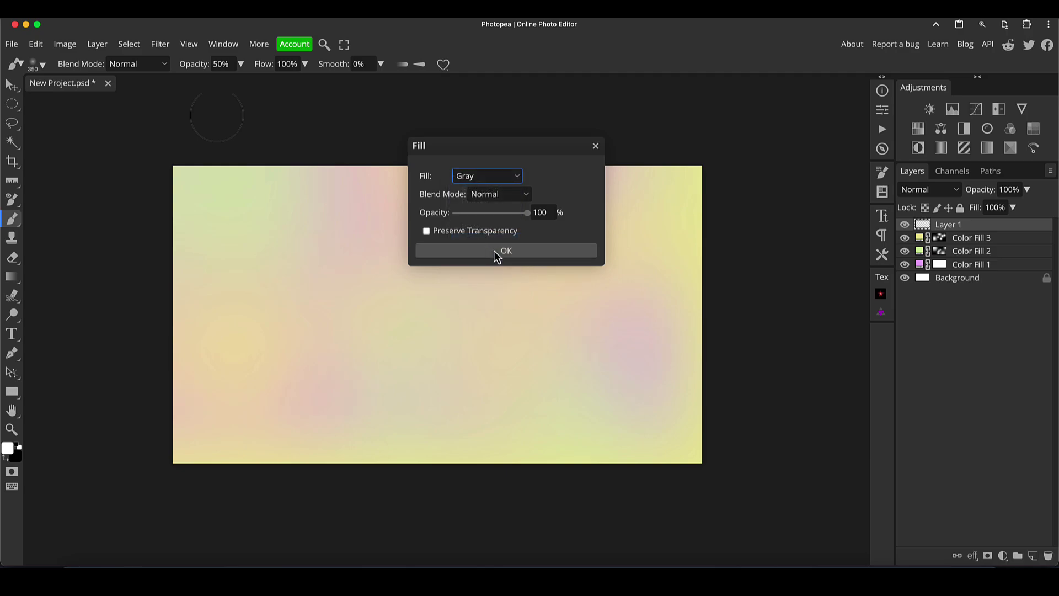
{"action": "left_click", "coordinate": [497, 253]}
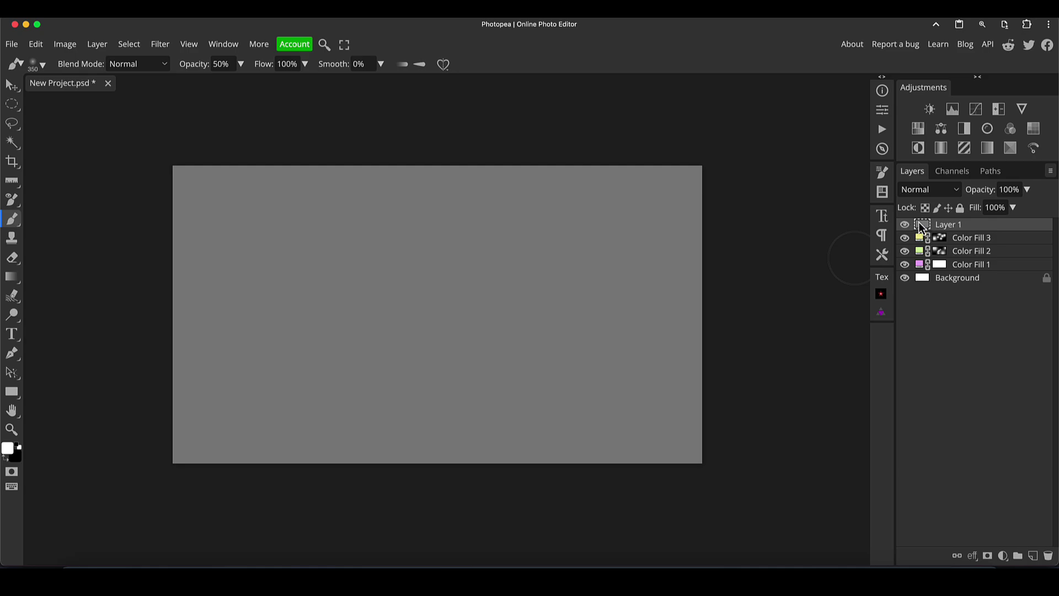
Step: Set the gray layer's blend mode to Soft Light and zoom in to check it
{"action": "left_click", "coordinate": [925, 193]}
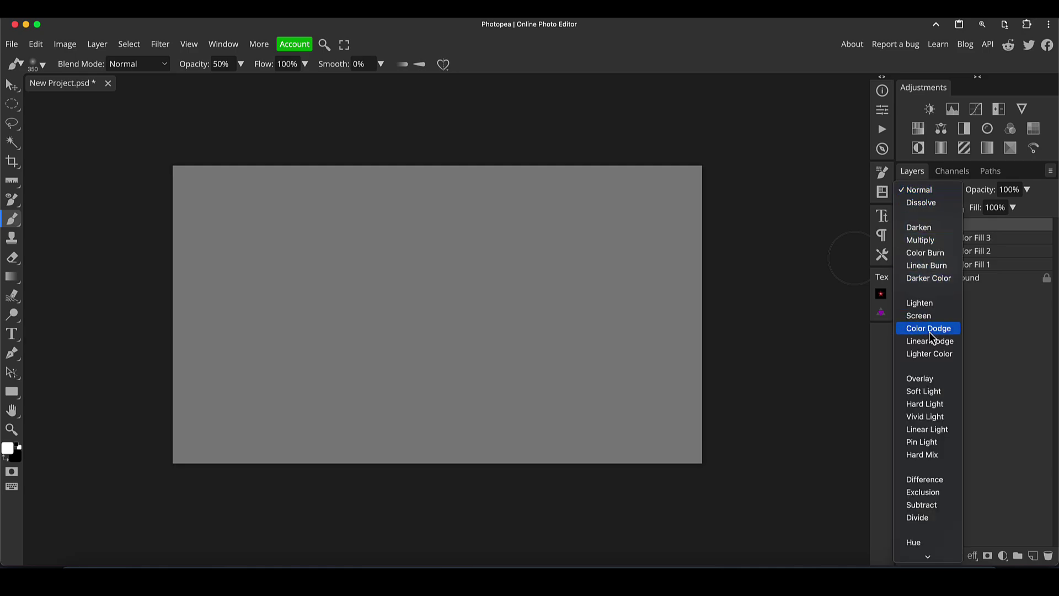
{"action": "key", "text": "Escape"}
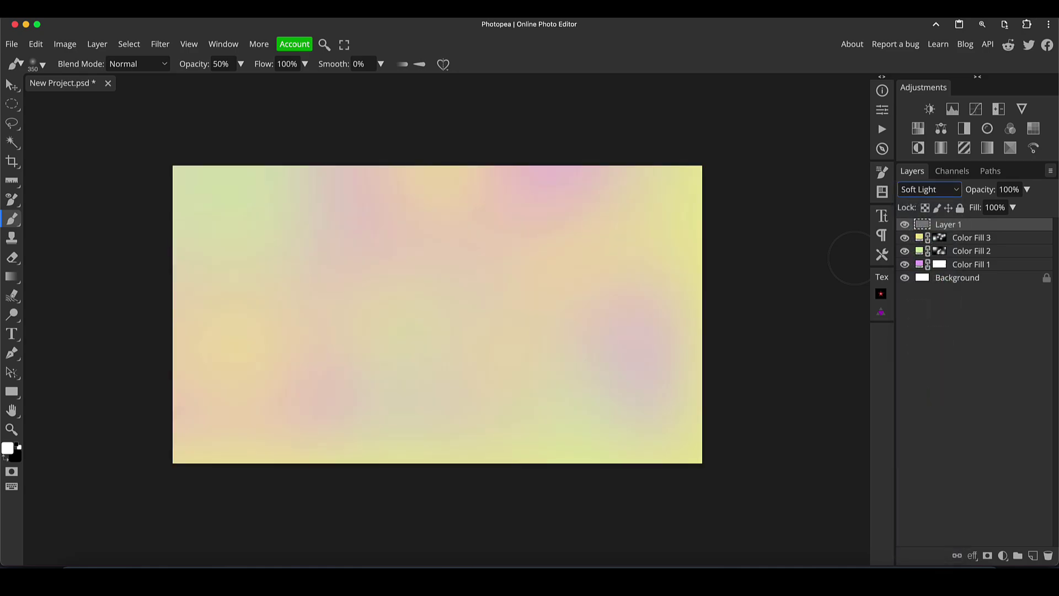
{"action": "left_click", "coordinate": [906, 225]}
{"action": "key", "text": "super+equal"}
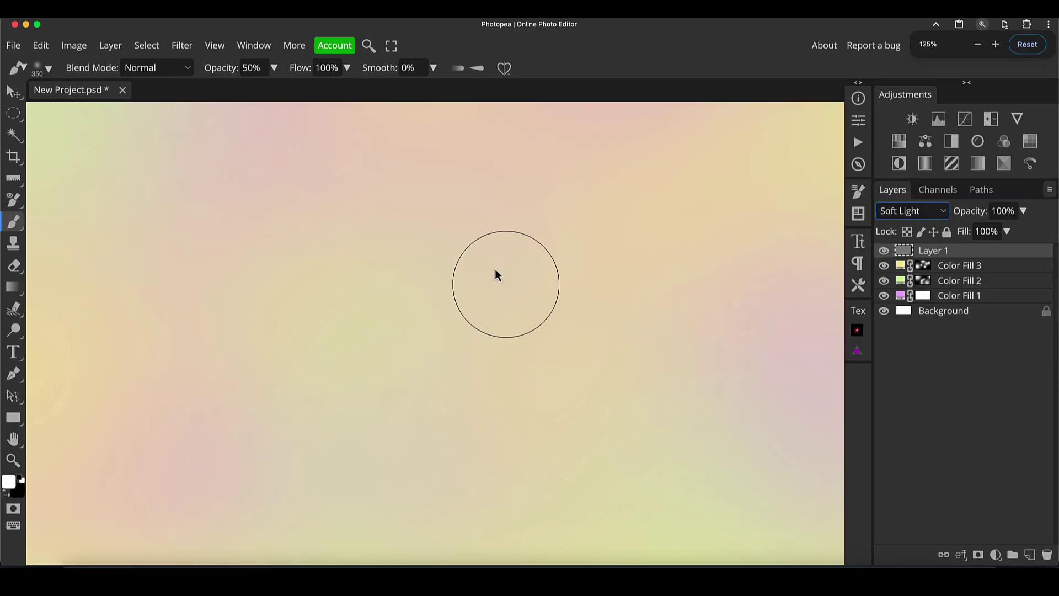
{"action": "left_click", "coordinate": [184, 47]}
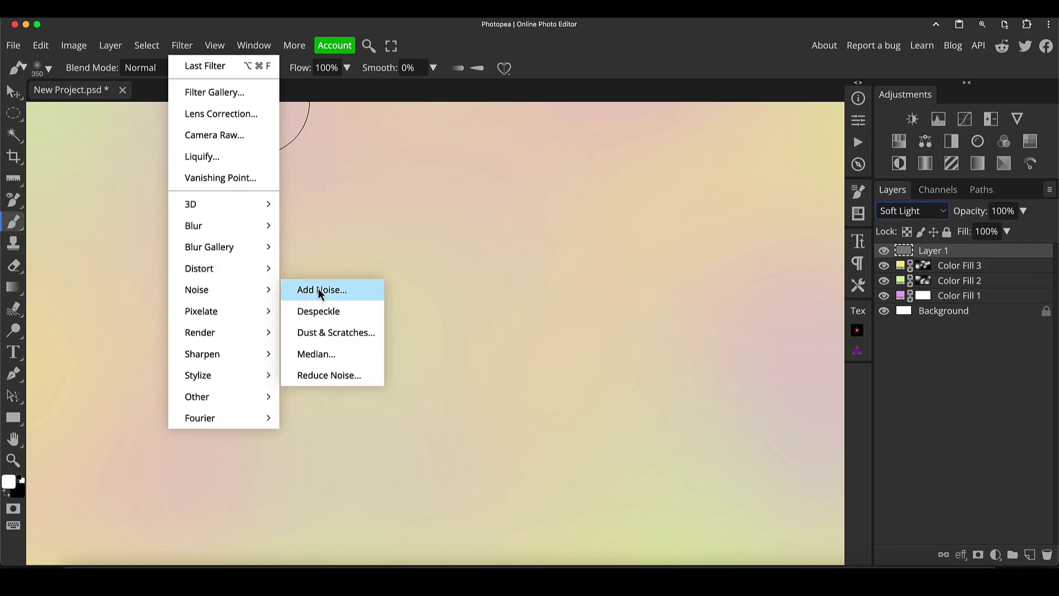
Step: Set up Add Noise with Uniform, Monochromatic grain at 11% on Layer 1
{"action": "left_click", "coordinate": [293, 290]}
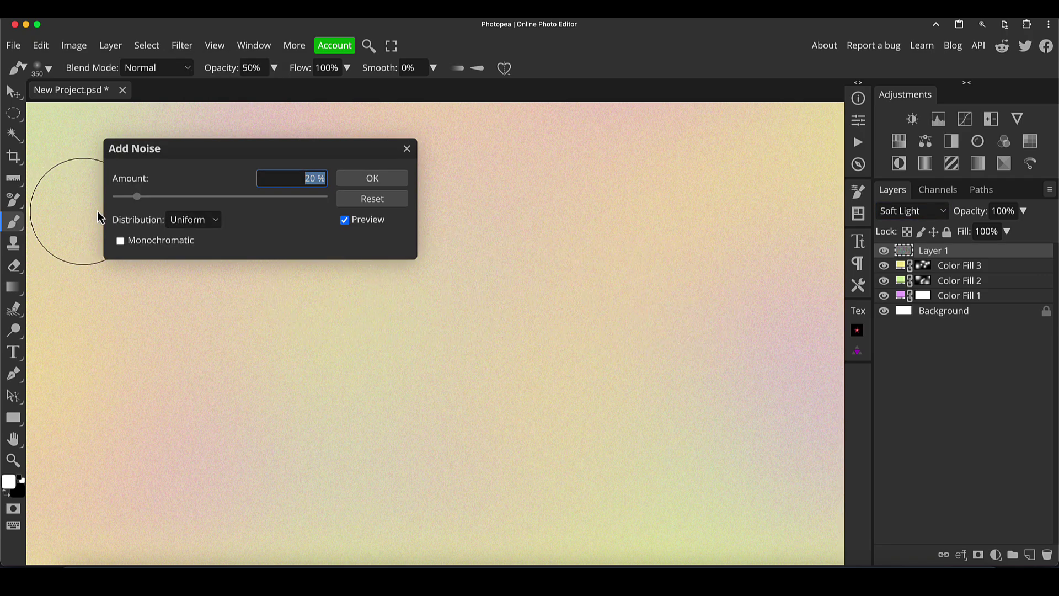
{"action": "left_click_drag", "start_coordinate": [137, 199], "coordinate": [140, 200]}
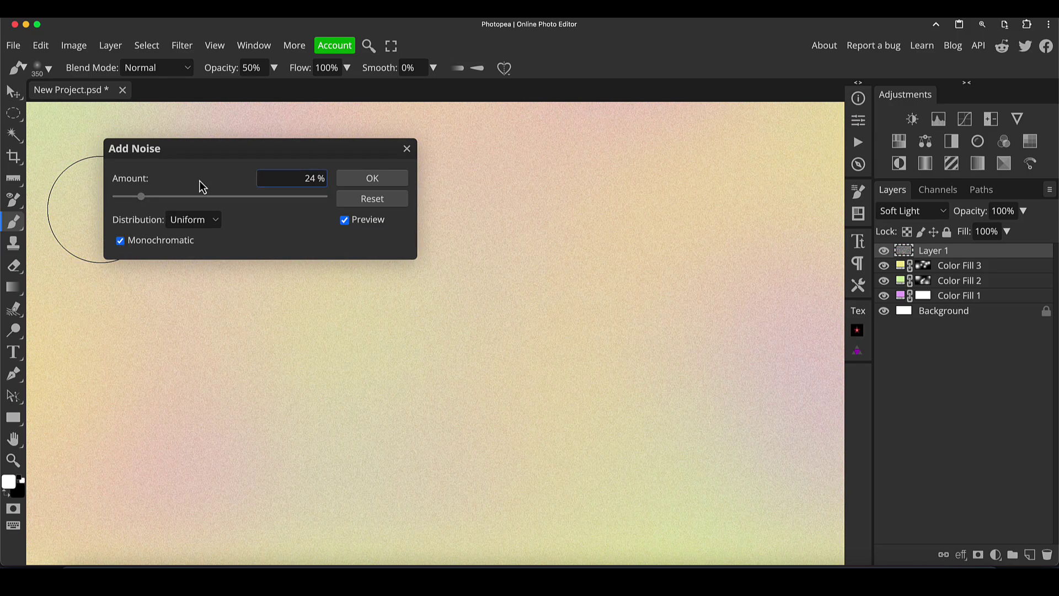
{"action": "key", "text": "ctrl+minus"}
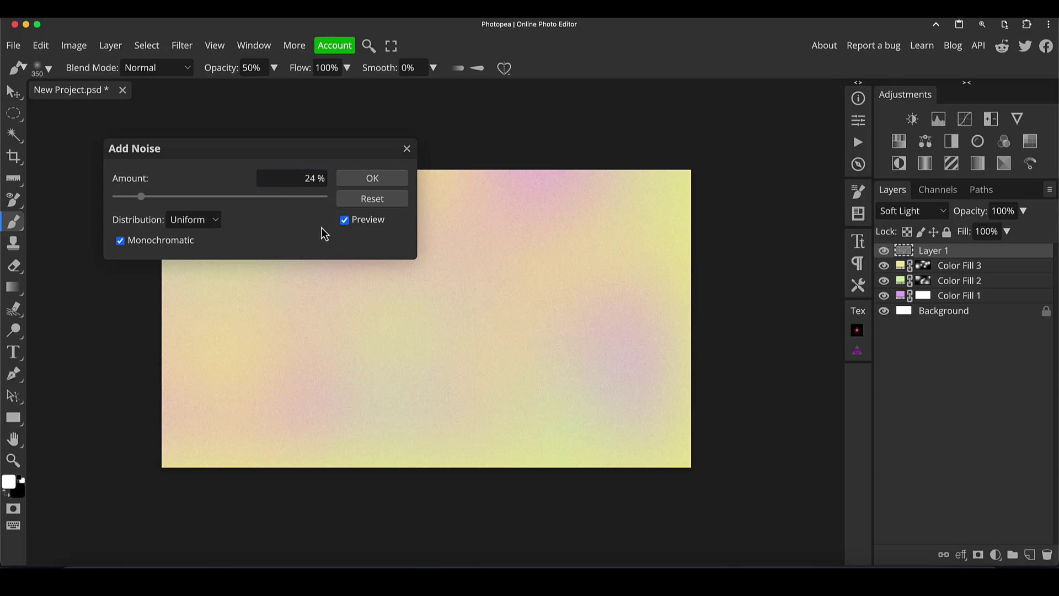
{"action": "left_click_drag", "start_coordinate": [141, 197], "coordinate": [131, 197]}
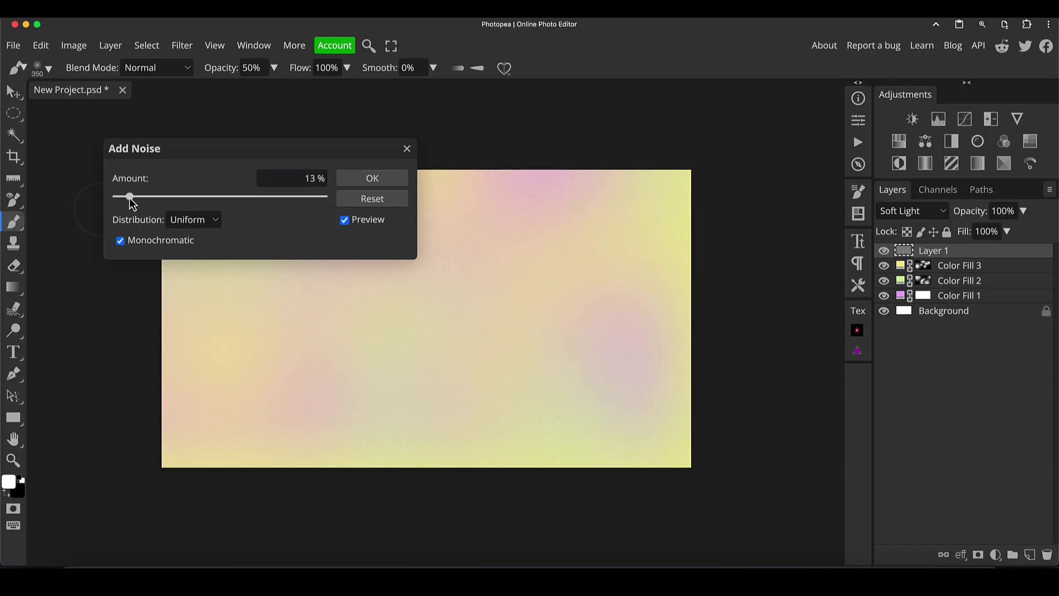
{"action": "key", "text": "ctrl+plus"}
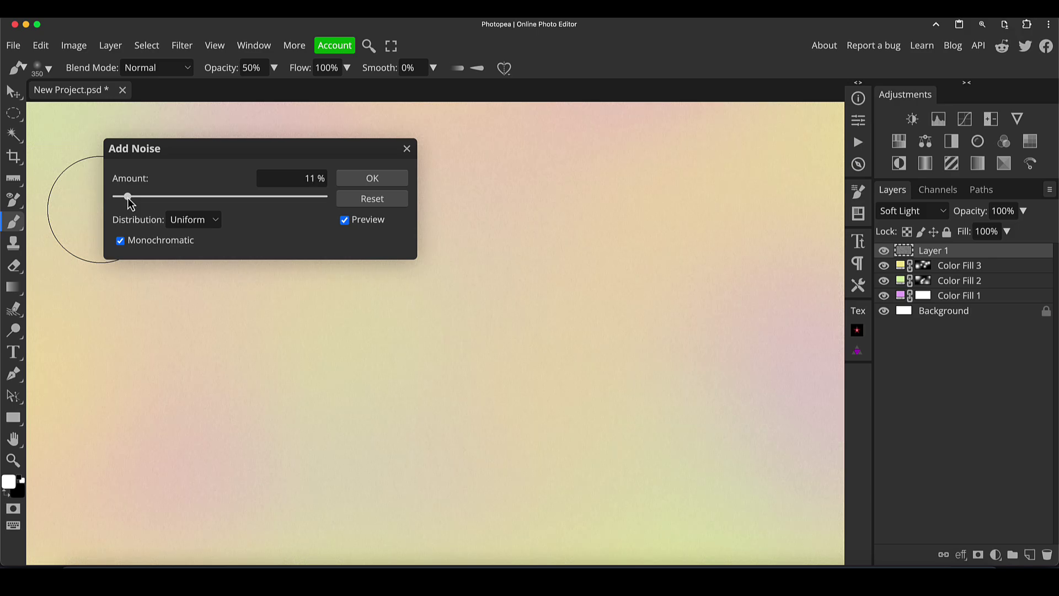
{"action": "key", "text": "ctrl+minus"}
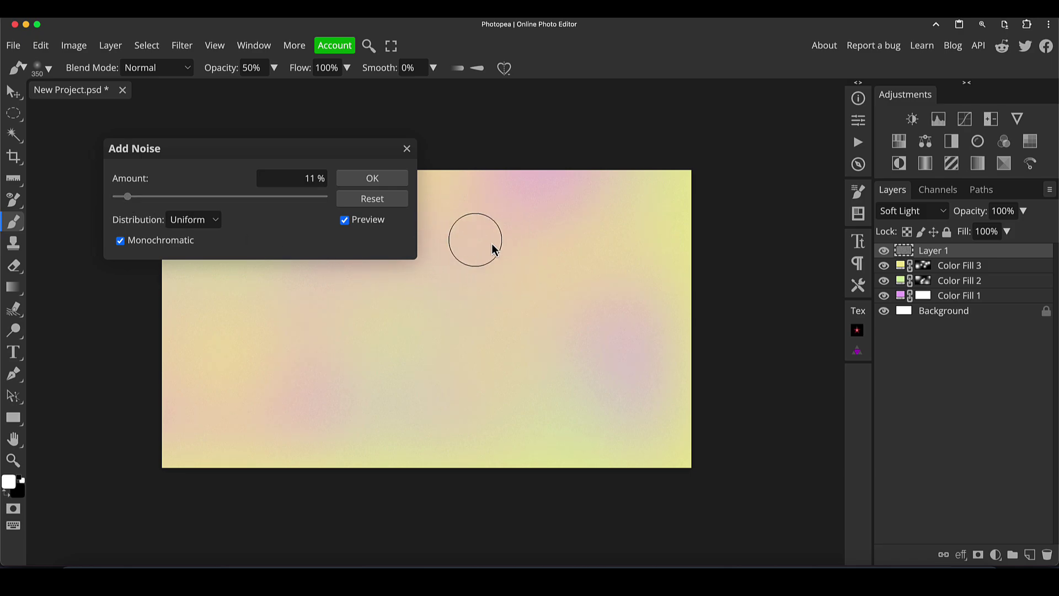
Step: Apply the 11% noise to the soft-light gray layer and inspect the grain up close
{"action": "left_click", "coordinate": [373, 179]}
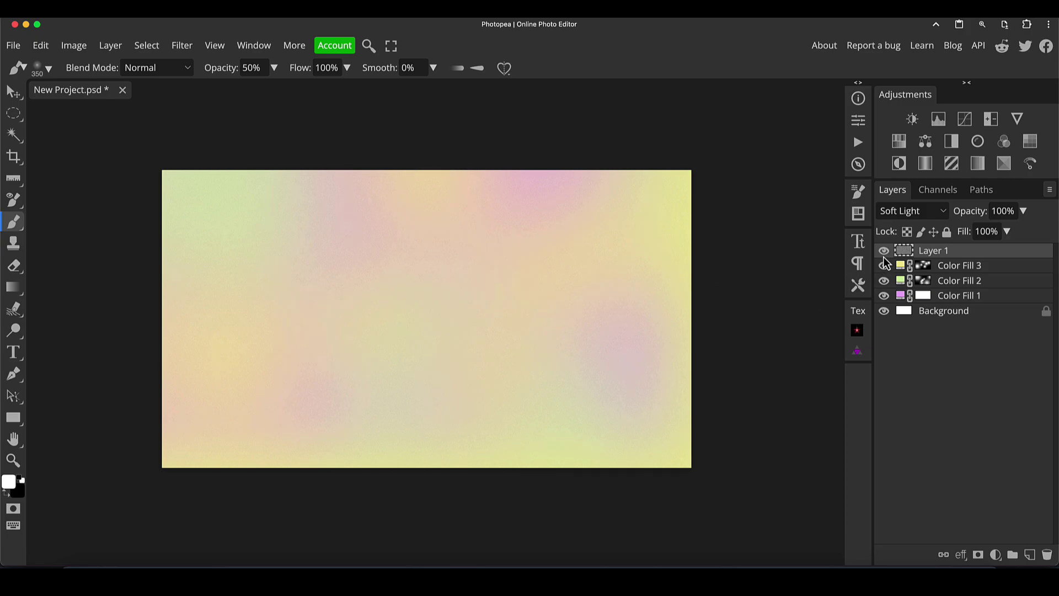
{"action": "key", "text": "ctrl+plus"}
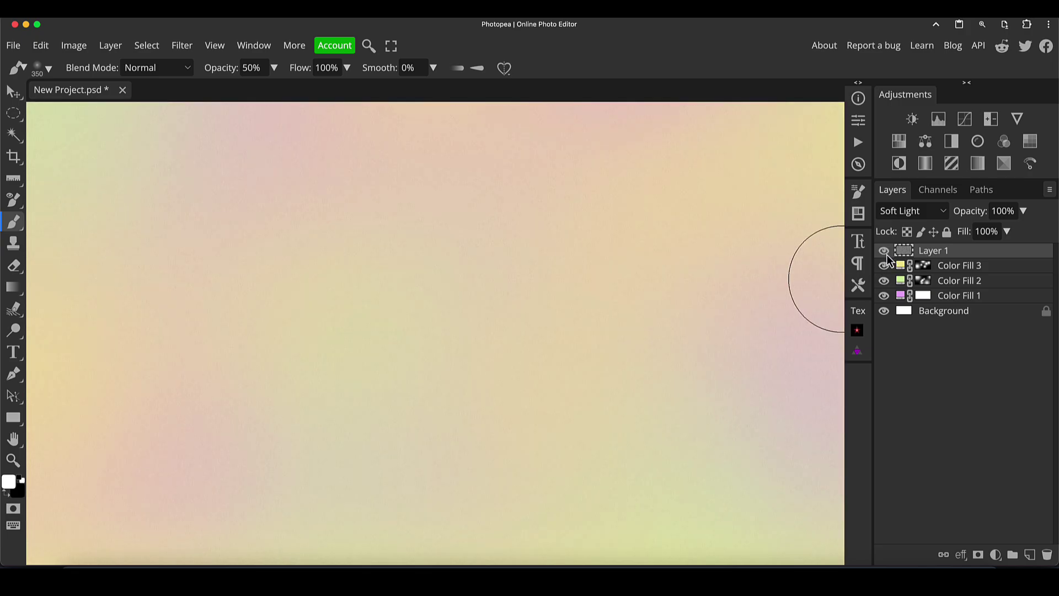
{"action": "mouse_move", "coordinate": [986, 216]}
{"action": "left_mouse_down"}
{"action": "mouse_move", "coordinate": [959, 220]}
{"action": "mouse_move", "coordinate": [974, 211]}
{"action": "mouse_move", "coordinate": [1003, 220]}
{"action": "left_mouse_up"}
{"action": "key", "text": "ctrl+minus"}
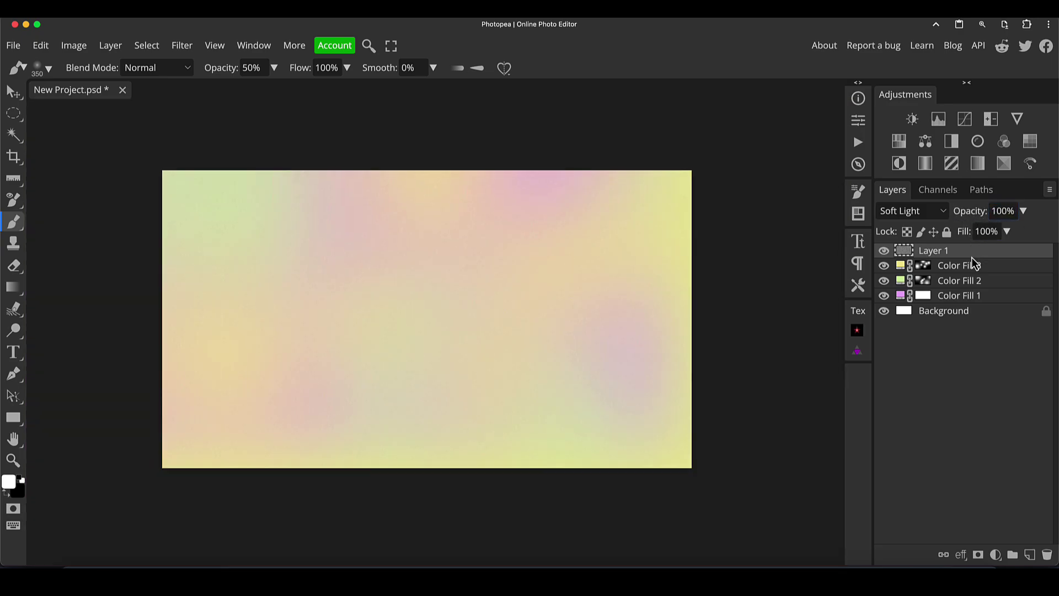
Step: Try other hues for Color Fill 3, then discard them to keep the pale yellow
{"action": "double_click", "coordinate": [903, 268]}
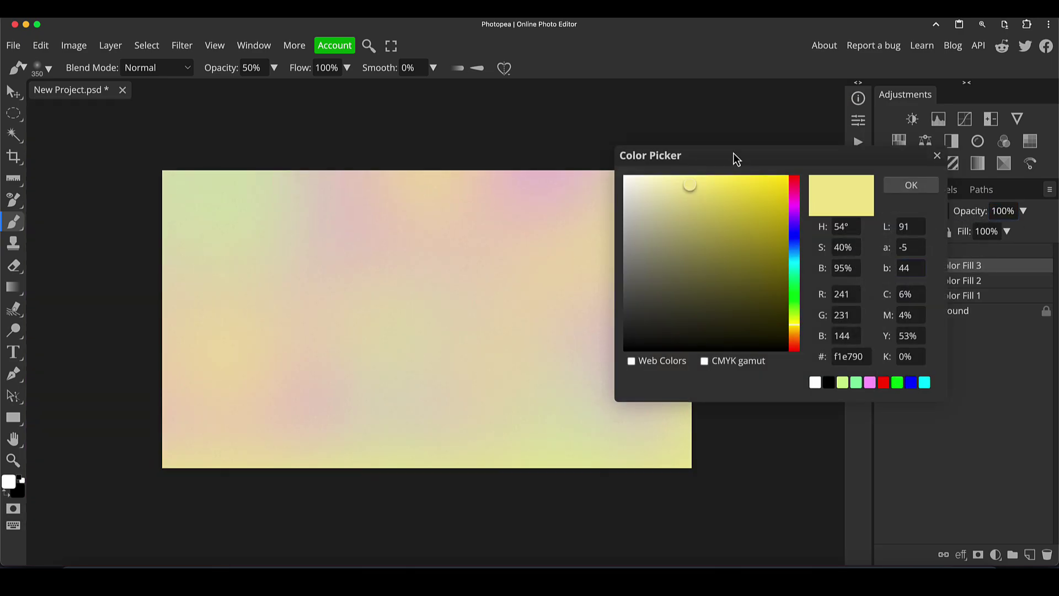
{"action": "left_click_drag", "start_coordinate": [733, 158], "coordinate": [818, 156]}
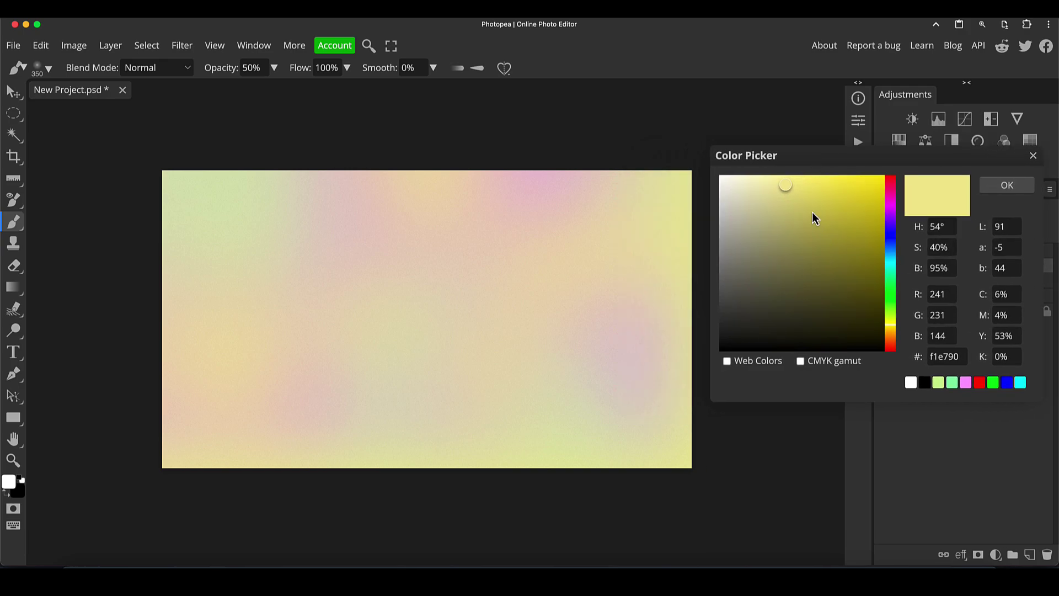
{"action": "mouse_move", "coordinate": [891, 324]}
{"action": "left_mouse_down"}
{"action": "mouse_move", "coordinate": [895, 206]}
{"action": "mouse_move", "coordinate": [884, 335]}
{"action": "left_mouse_up"}
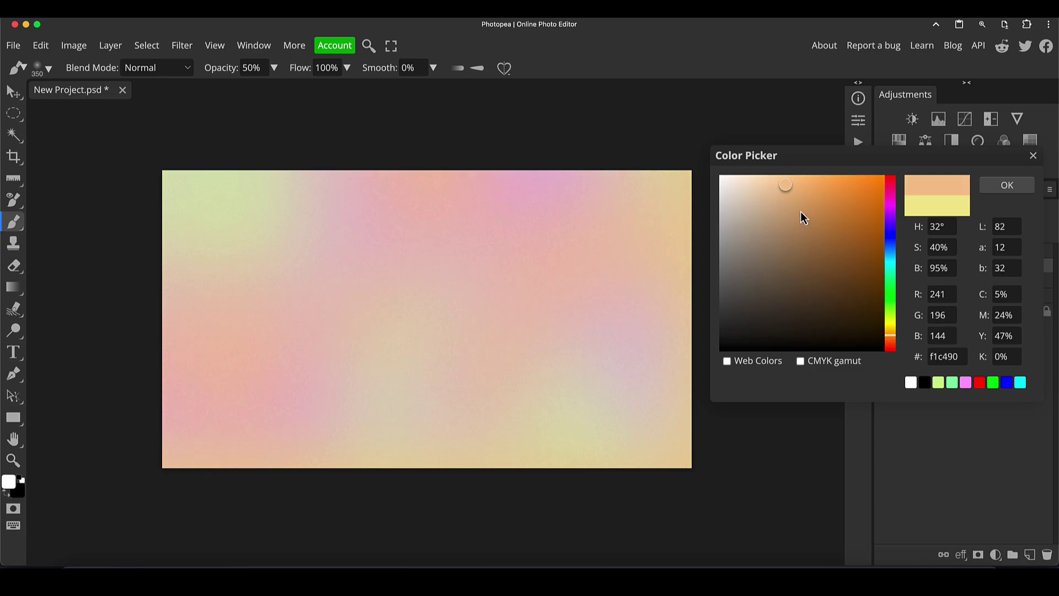
{"action": "mouse_move", "coordinate": [776, 195]}
{"action": "left_mouse_down"}
{"action": "mouse_move", "coordinate": [782, 185]}
{"action": "mouse_move", "coordinate": [753, 184]}
{"action": "mouse_move", "coordinate": [788, 208]}
{"action": "mouse_move", "coordinate": [776, 194]}
{"action": "left_mouse_up"}
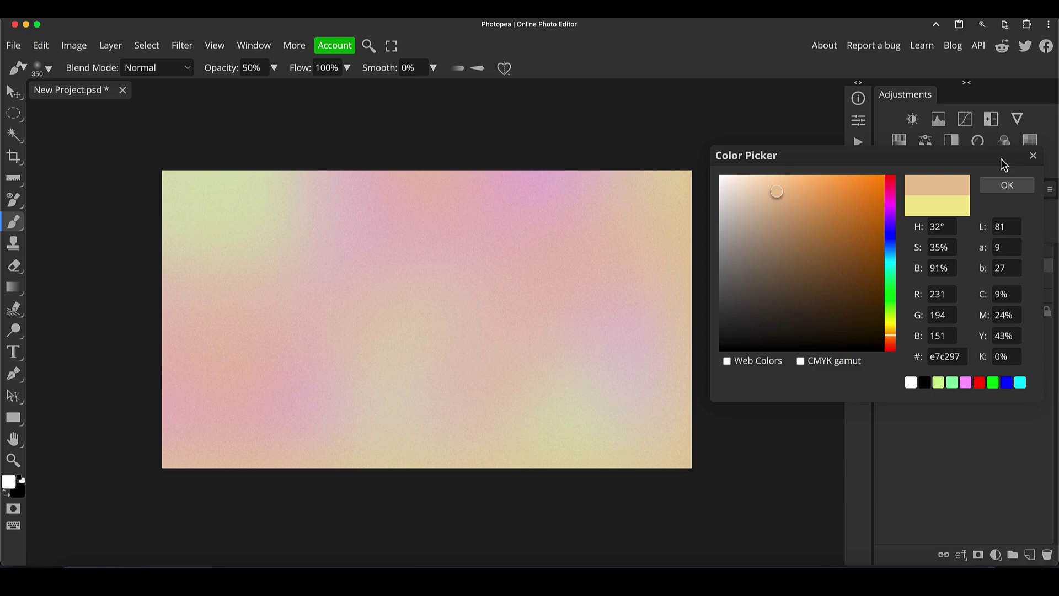
{"action": "left_click", "coordinate": [1033, 157]}
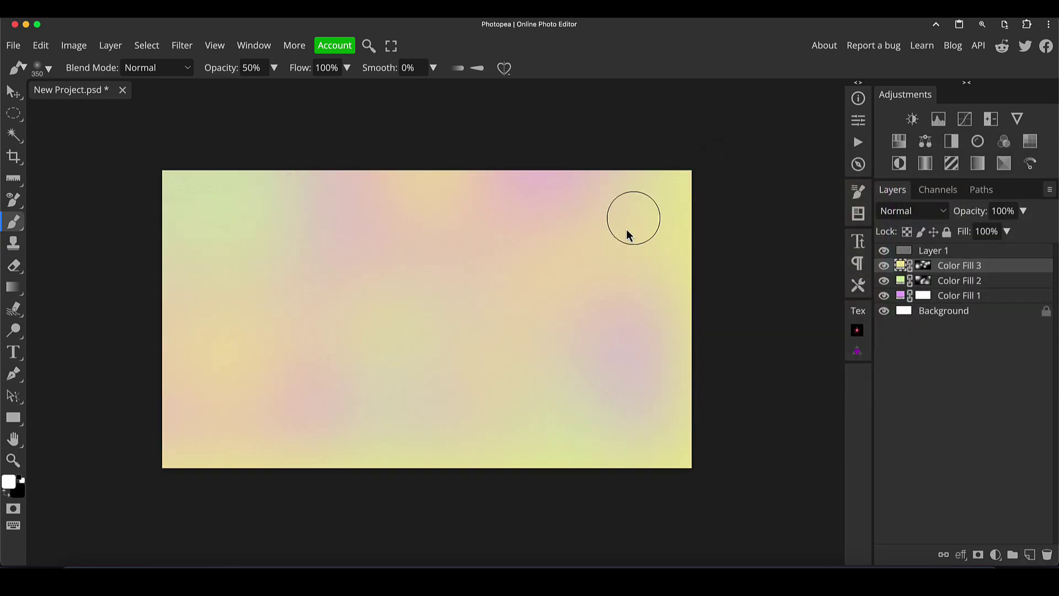